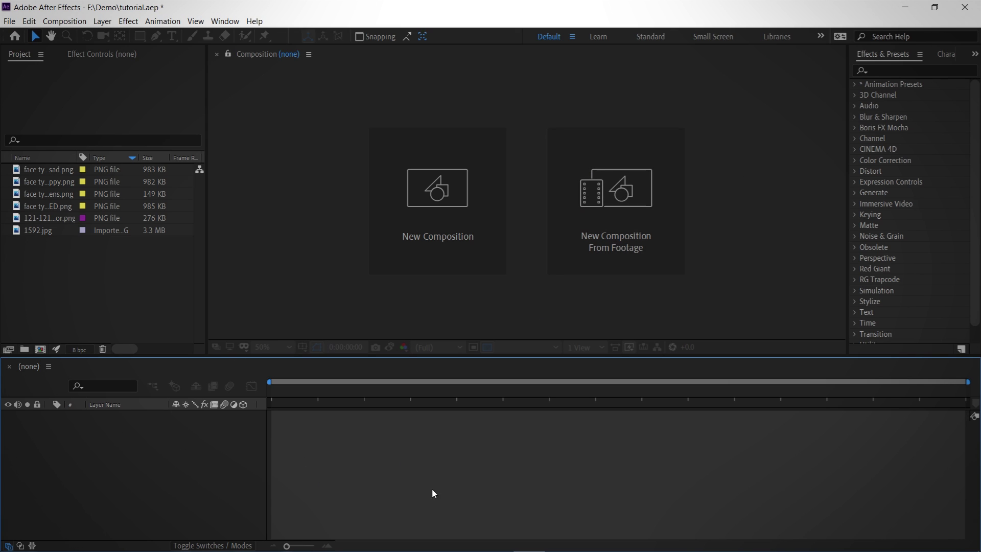
Create a composition named demo at 1920 x 1080 px, 60 frames per second and a duration of 13 seconds.
left_click(254, 62)
left_click(38, 60)
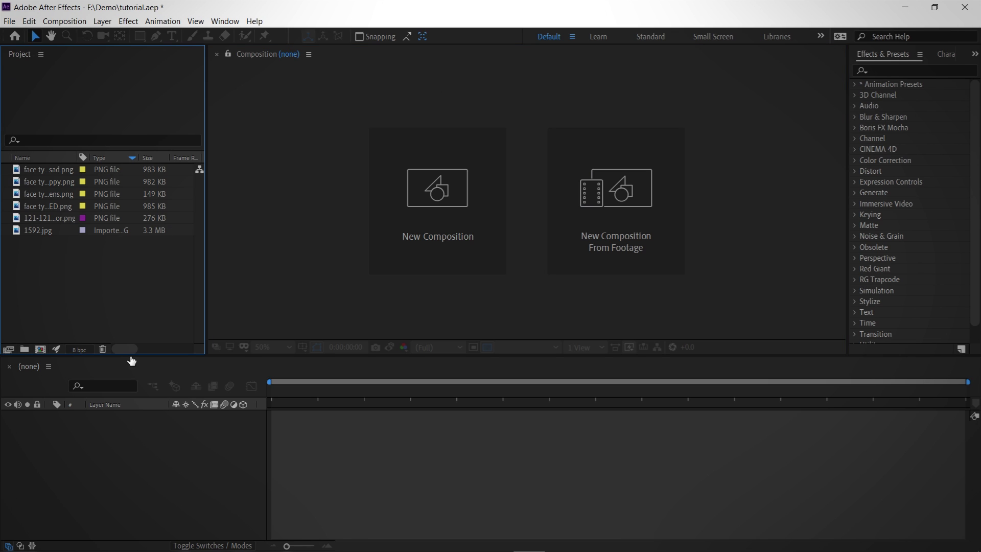
left_click(99, 384)
left_click(41, 349)
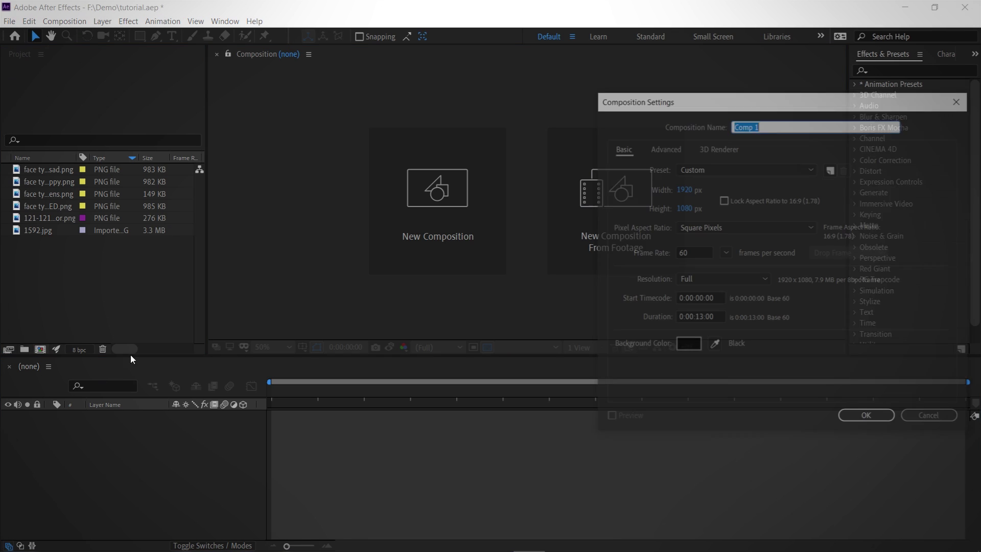
type("demo")
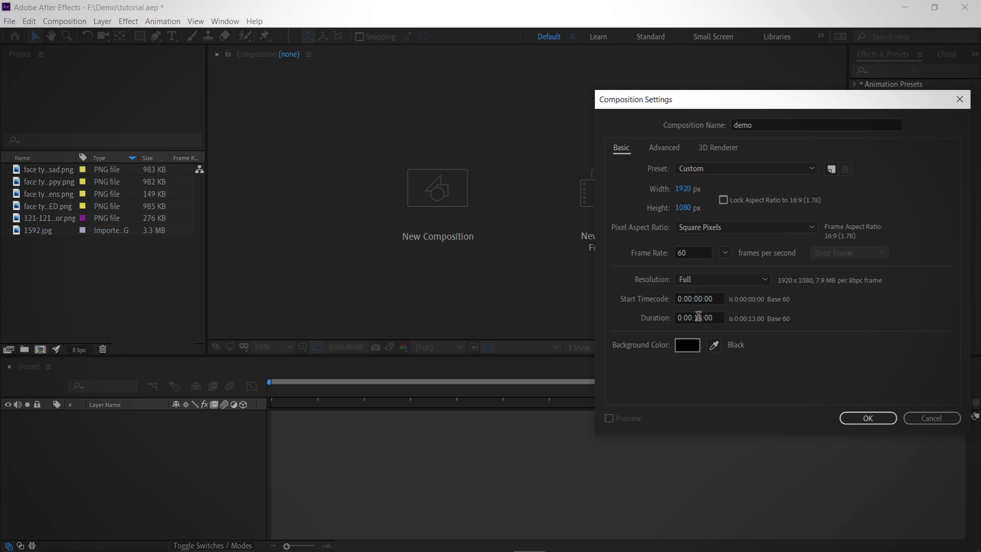
left_click(859, 416)
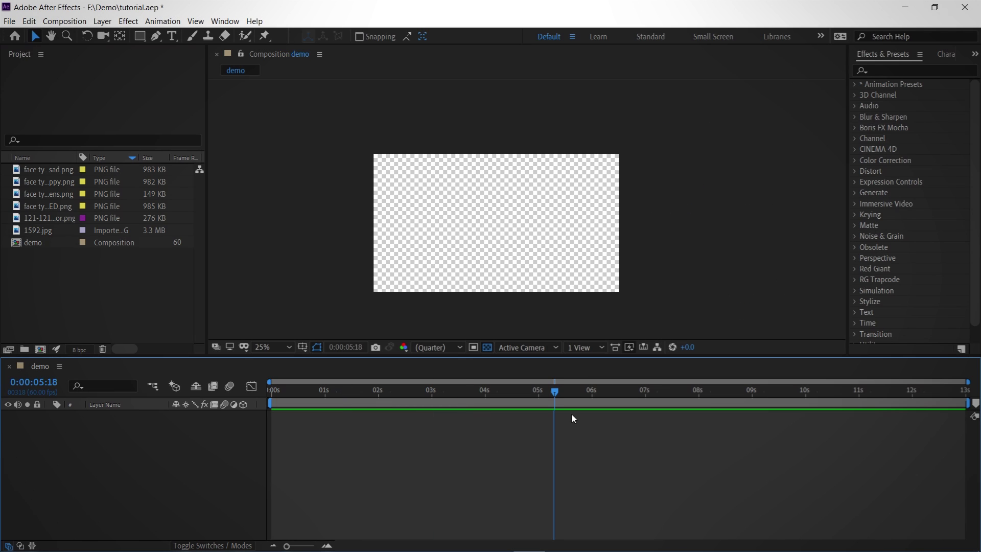
Toggle the composition view's transparency grid off and back on.
scroll(418, 243, "up", 2)
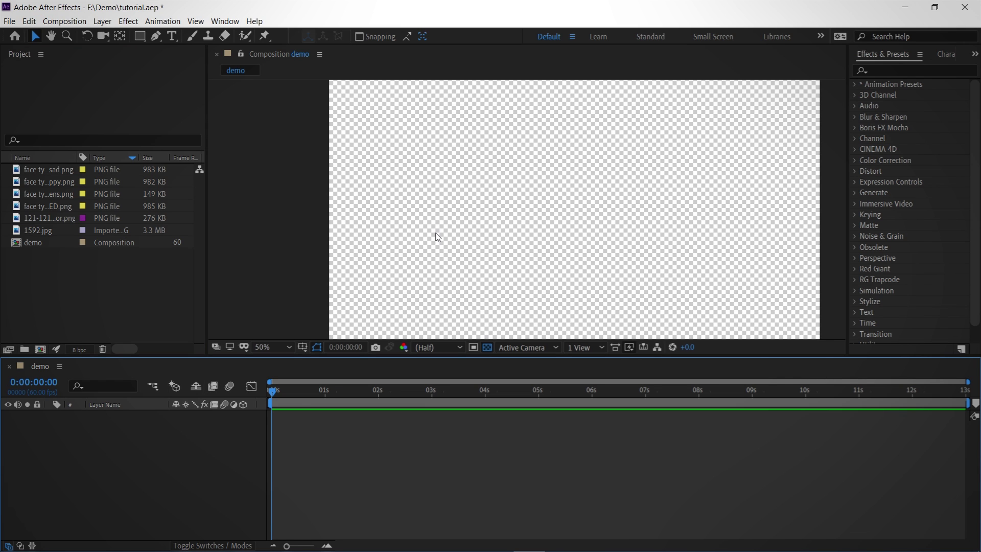
middle_click(589, 230)
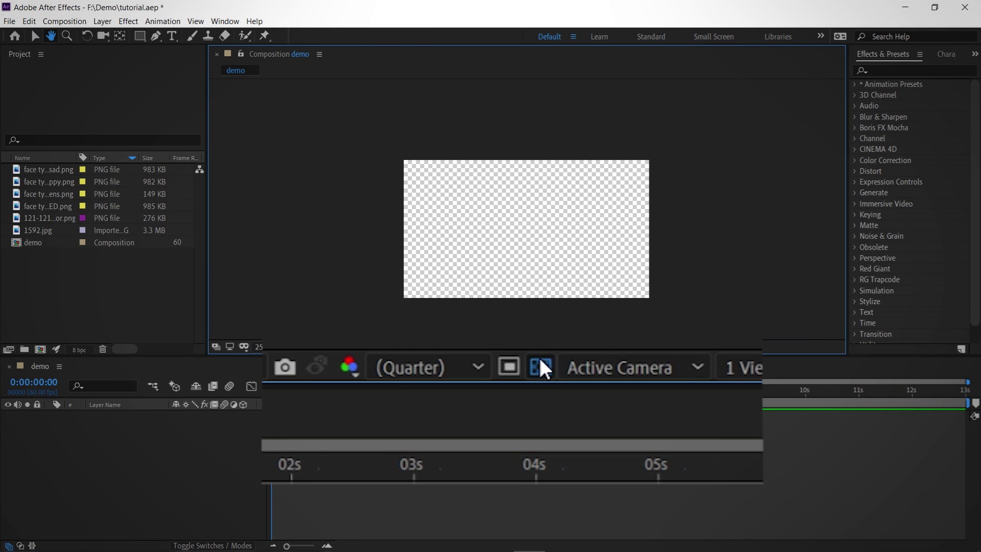
left_click(540, 365)
left_click(539, 367)
scroll(504, 283, "up", 1)
scroll(511, 318, "down", 1)
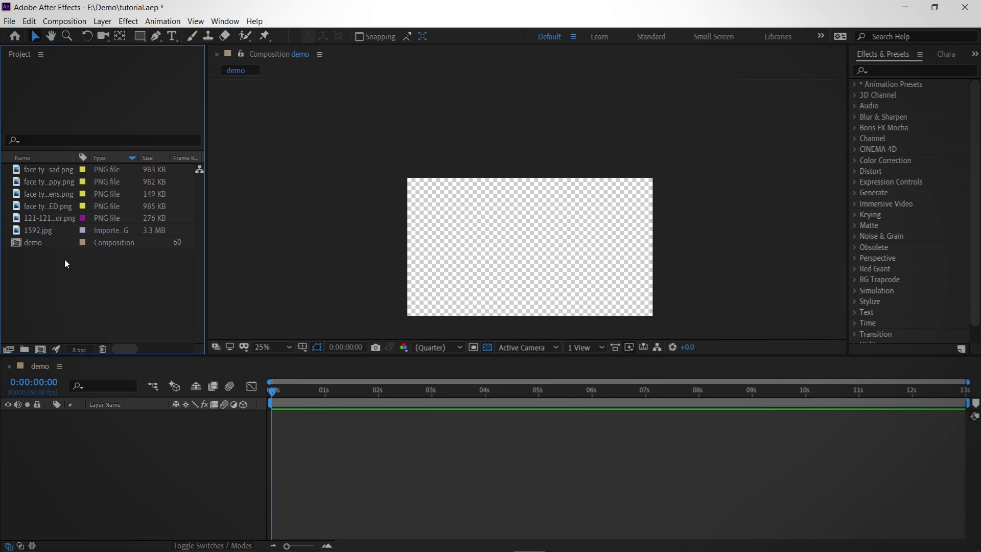
Activate the Pen tool and set the shape fill to None, keeping a 10 px black solid stroke.
left_click(156, 35)
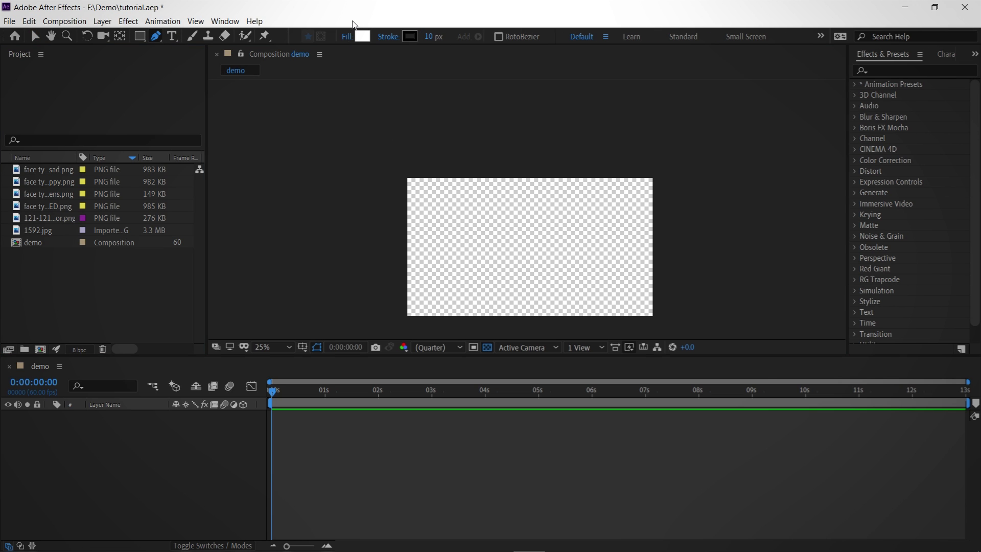
left_click(362, 41)
left_click(359, 222)
left_click(348, 36)
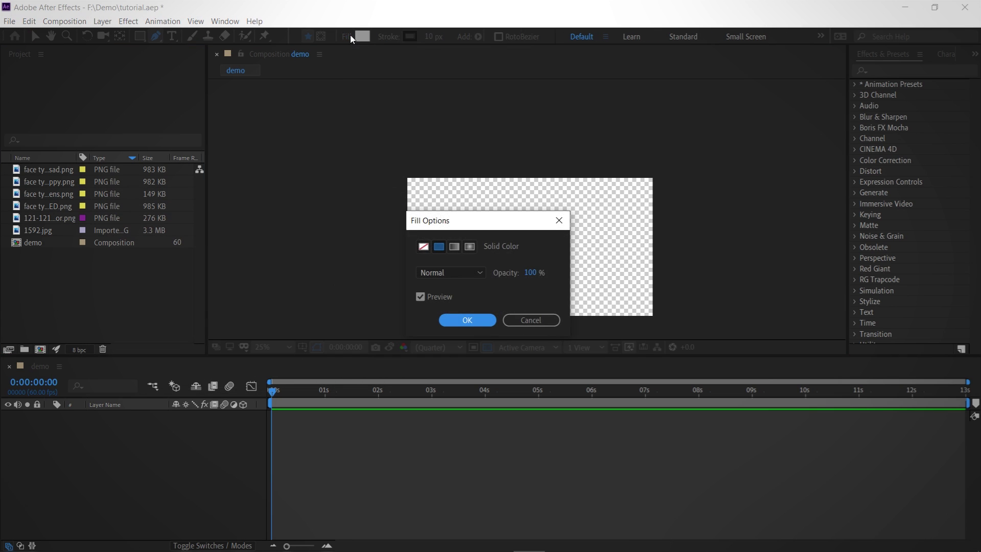
left_click(424, 247)
key("Return")
left_click(395, 36)
key("Return")
Draw a nearly vertical two-point line slightly left of the composition's centre and rename its layer Torso.
scroll(586, 282, "up", 1)
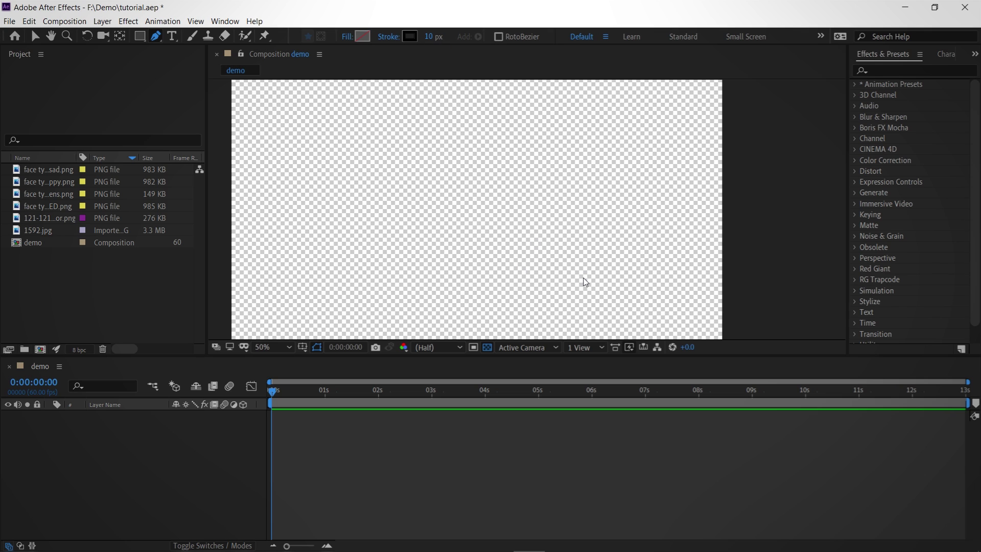
left_click(451, 159)
left_click_drag(451, 288, 452, 305)
left_click(459, 472)
left_click(112, 416)
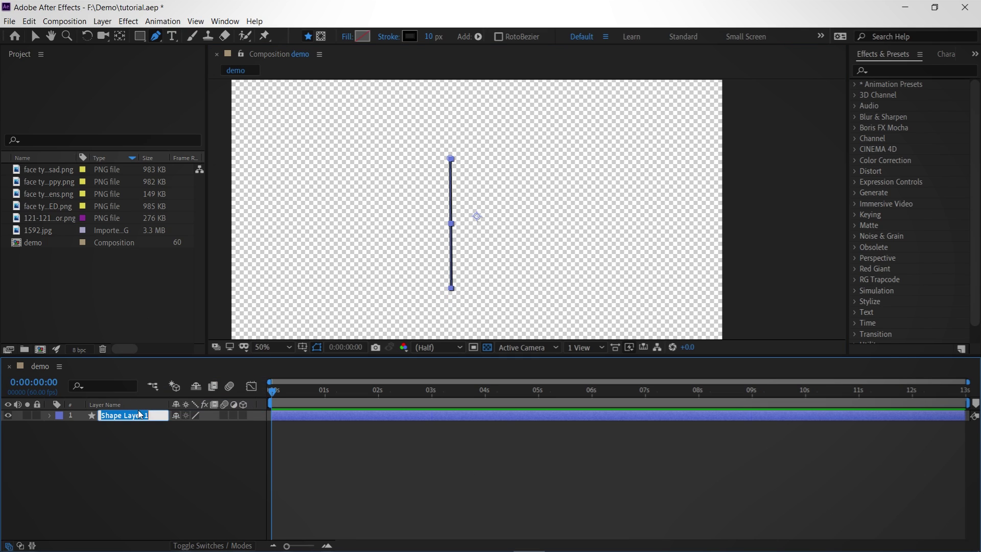
type("Torso")
key("Return")
left_click(121, 451)
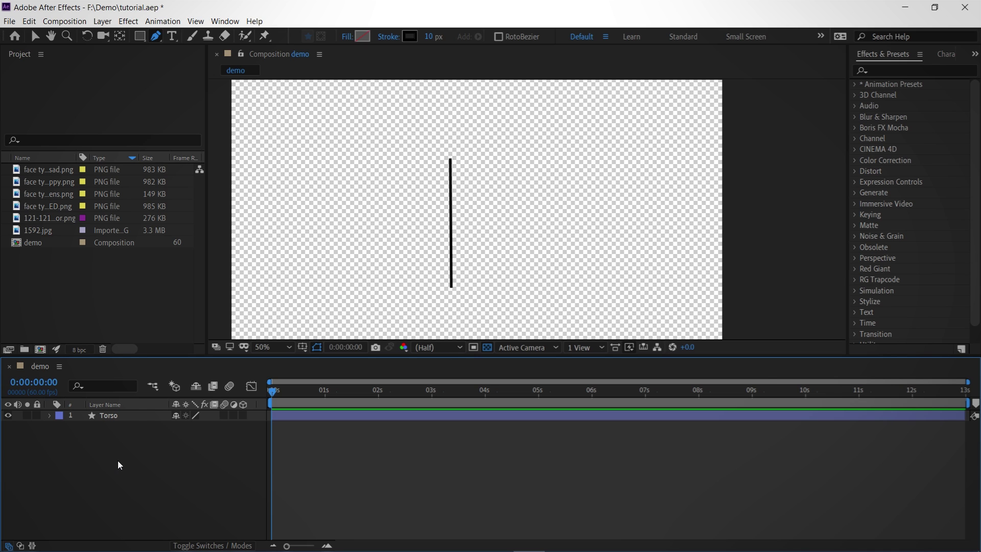
Set the line cap of the Torso shape's stroke to Round Cap.
left_click(45, 419)
left_click(71, 352)
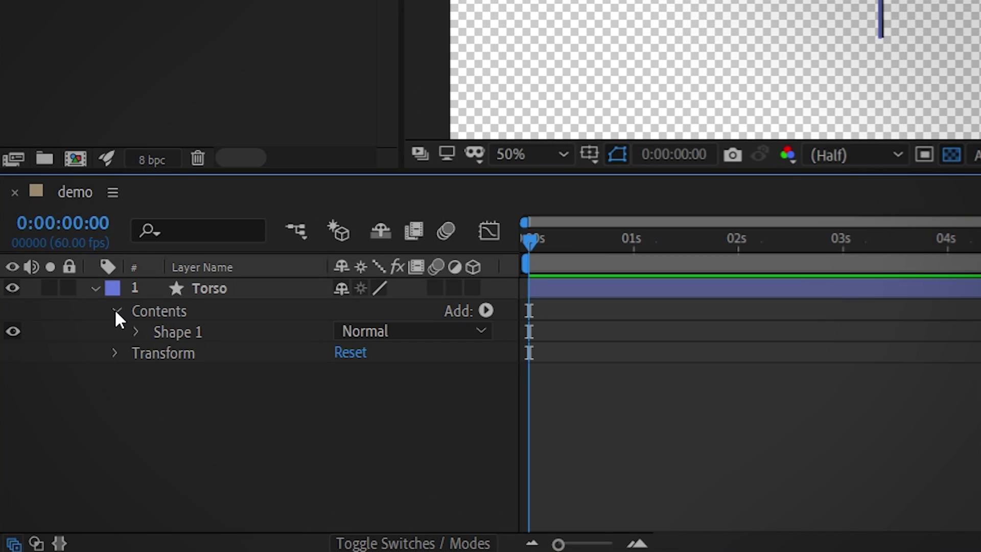
left_click(136, 331)
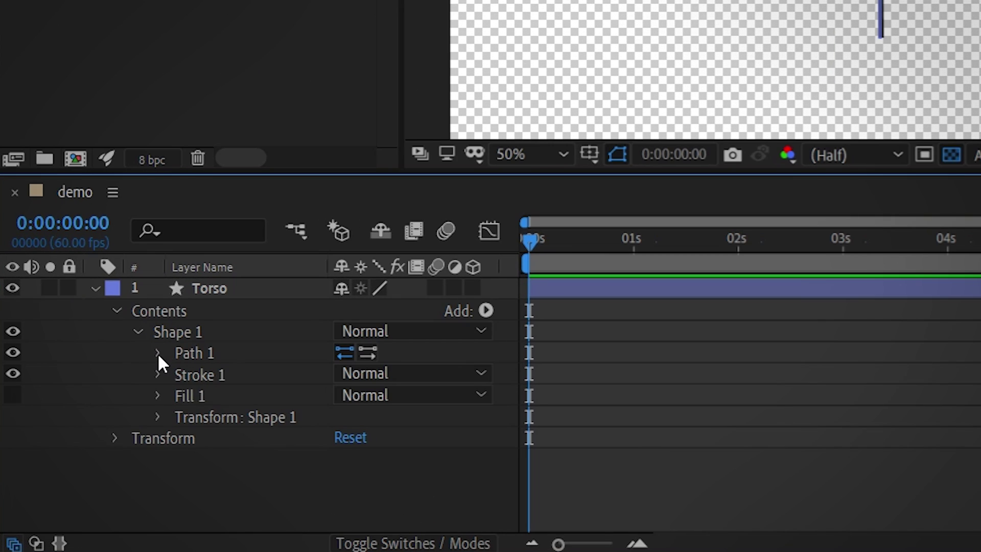
left_click(158, 375)
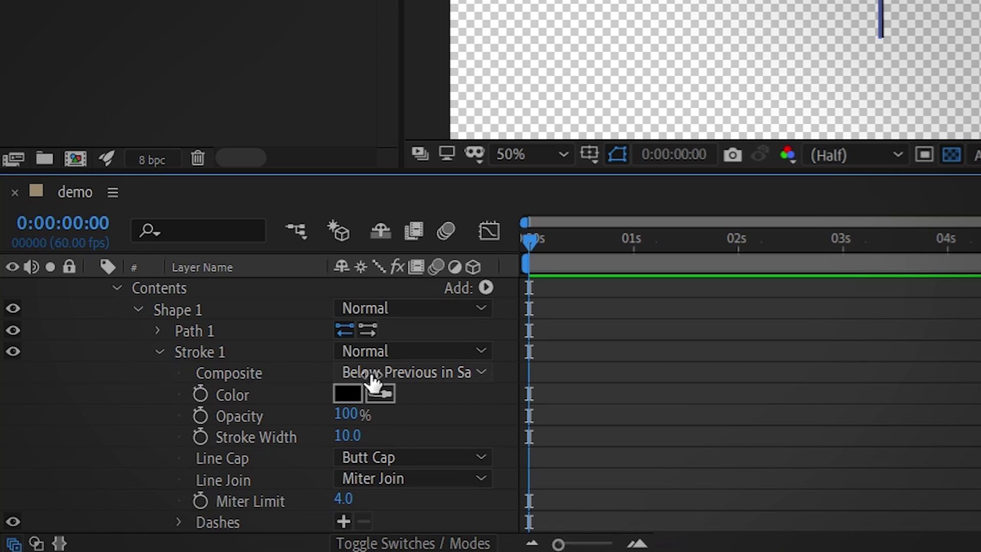
left_click(432, 457)
left_click(422, 504)
scroll(912, 132, "up", 5)
left_click(452, 459)
left_click(427, 484)
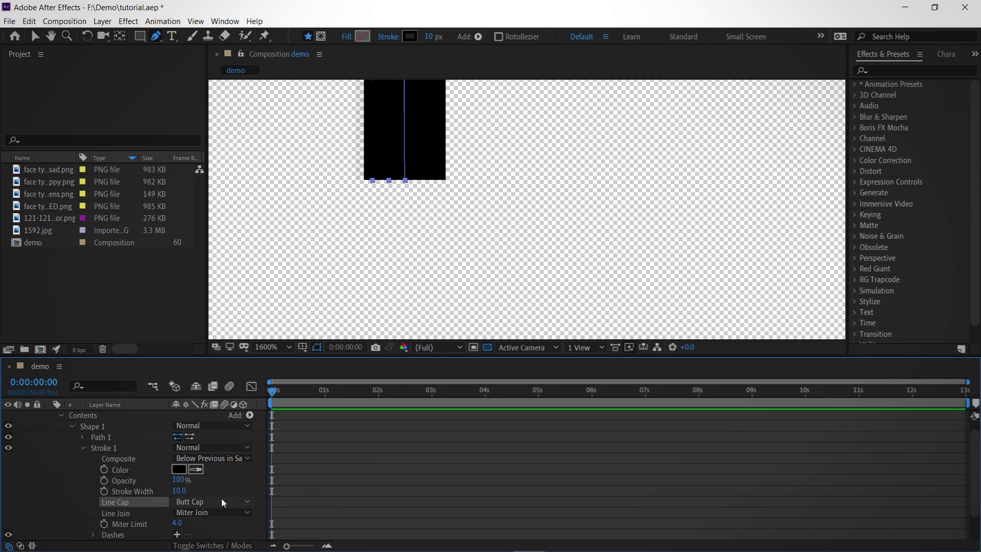
left_click(212, 502)
left_click(215, 514)
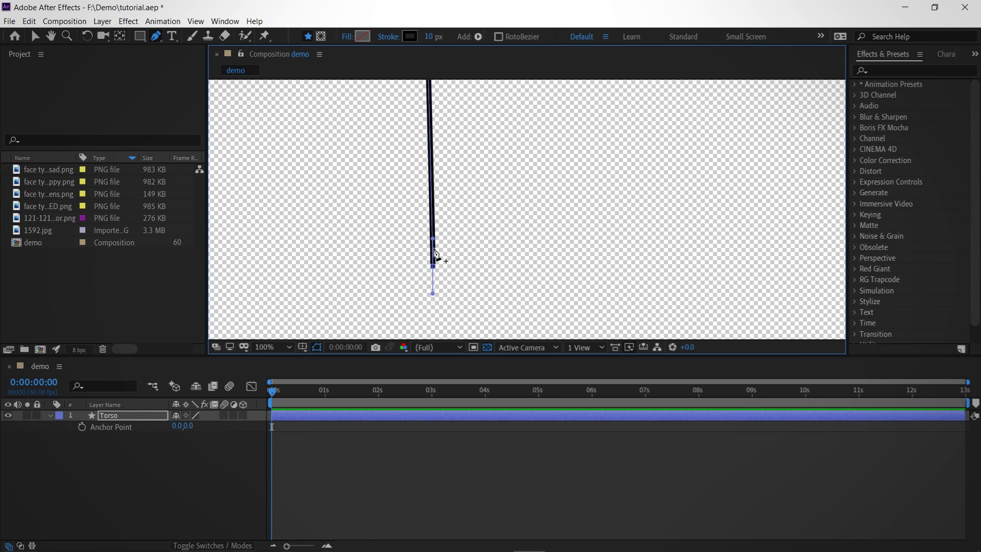
Add a point midway along the torso path and lower its upper end to shorten and slightly curve the line.
scroll(447, 205, "down", 1)
scroll(443, 203, "up", 1)
left_click_drag(452, 170, 497, 211)
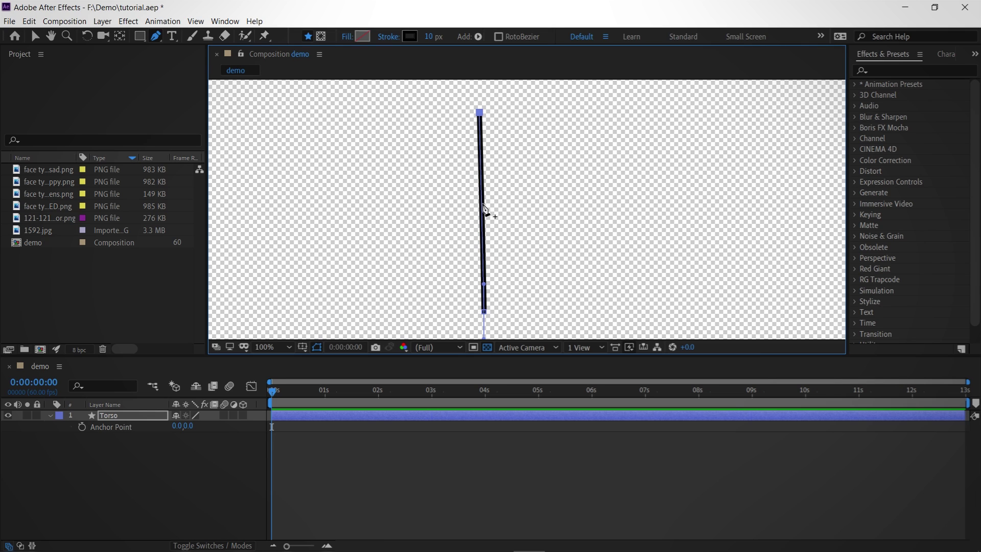
mouse_move(482, 209)
left_mouse_down()
mouse_move(473, 219)
mouse_move(483, 212)
left_mouse_up()
left_click_drag(479, 112, 481, 145)
left_click_drag(500, 221, 475, 191)
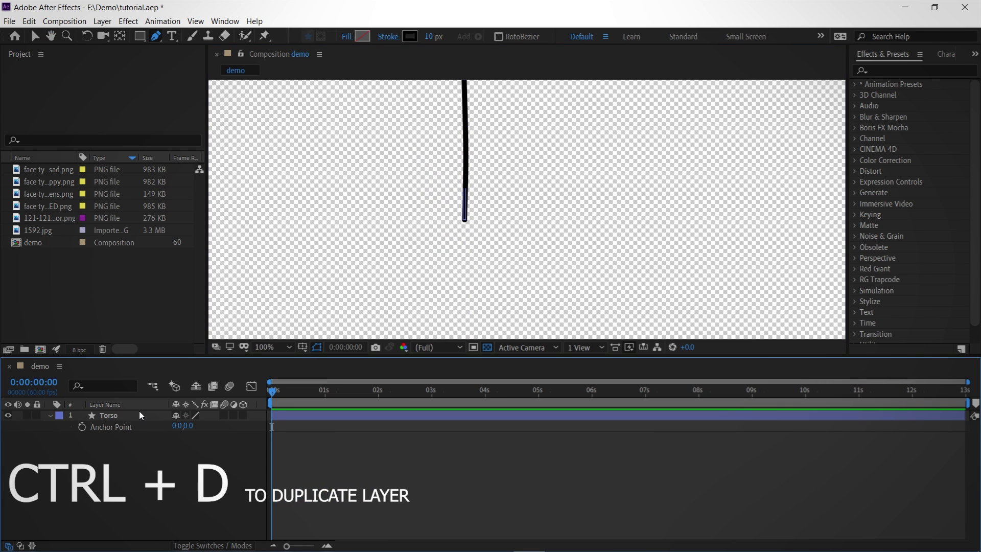
Duplicate the Torso layer and rename the copy arm right.
left_click(132, 417)
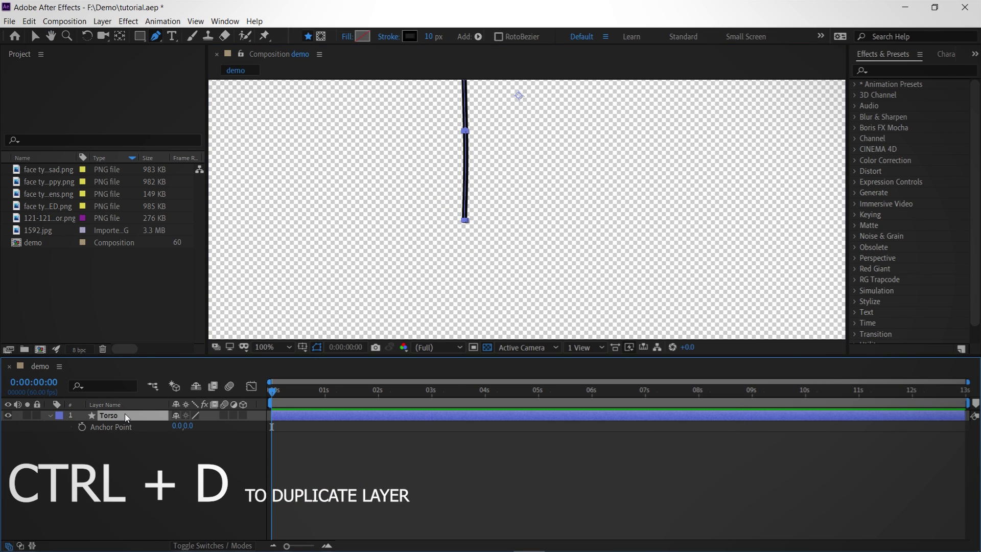
key("ctrl+d")
right_click(126, 416)
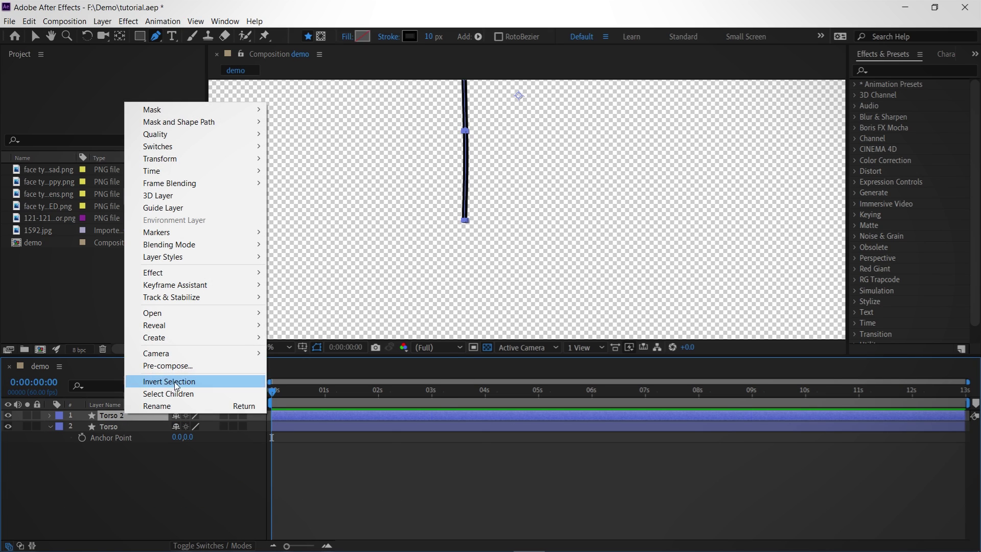
left_click(163, 406)
type("right arm")
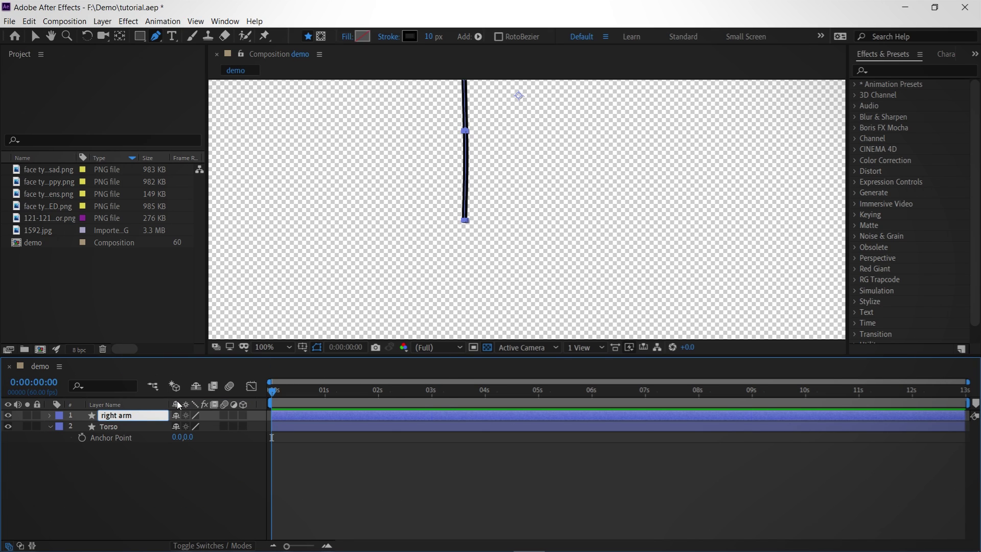
key("BackSpace")
key("BackSpace")
key("BackSpace")
key("BackSpace")
key("BackSpace")
key("BackSpace")
key("BackSpace")
key("BackSpace")
key("BackSpace")
type("arm right")
key("Return")
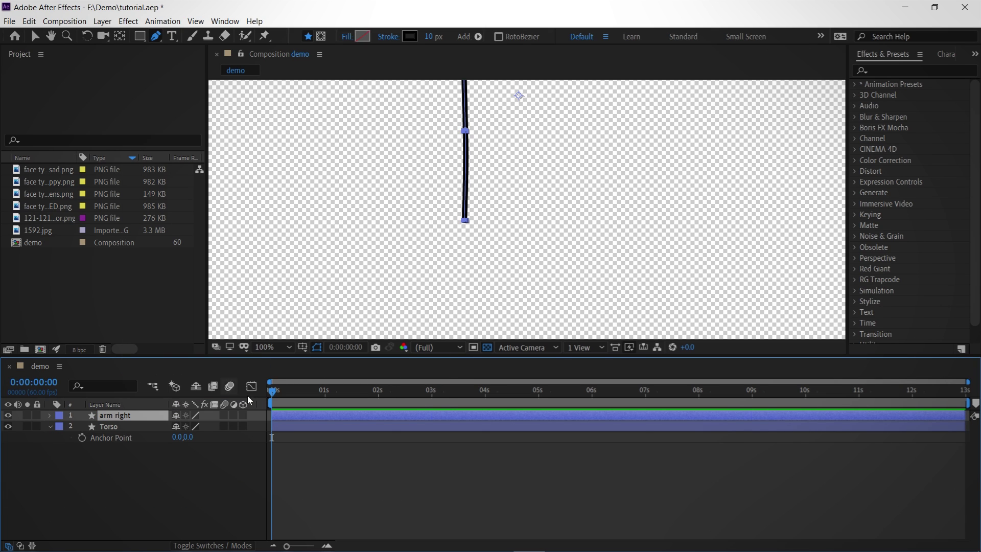
Reshape the arm right path into an outward curve to the right of the torso, starting at its upper end.
left_click_drag(419, 154, 378, 313)
left_click(123, 415)
left_click_drag(422, 203, 433, 204)
key("ctrl+z")
left_click_drag(458, 258, 454, 204)
left_click_drag(418, 235, 438, 238)
left_click_drag(417, 326, 437, 321)
left_click_drag(438, 238, 445, 239)
left_click_drag(433, 206, 418, 193)
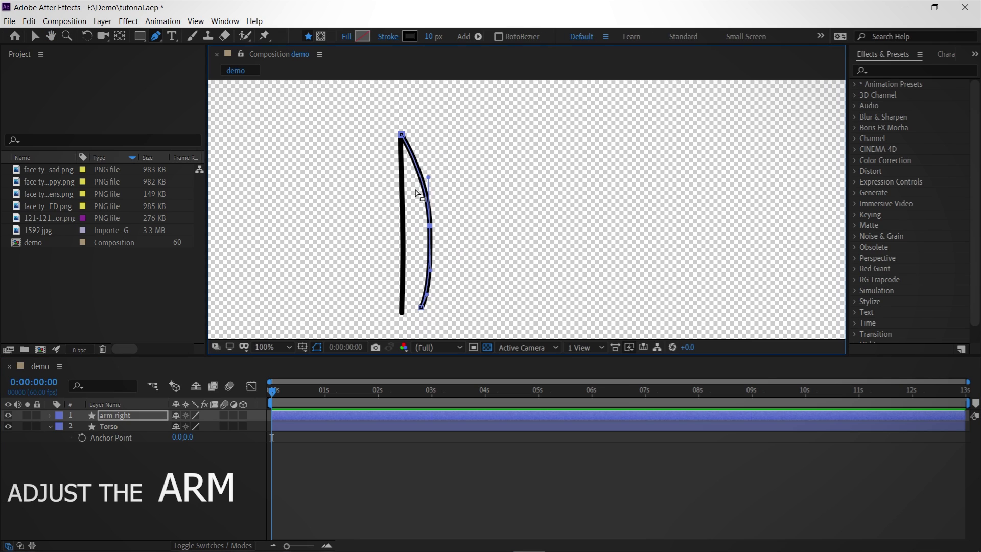
Duplicate the Torso layer again and rename the copy arm left.
left_click(109, 420)
left_click(147, 430)
key("ctrl+d")
right_click(142, 430)
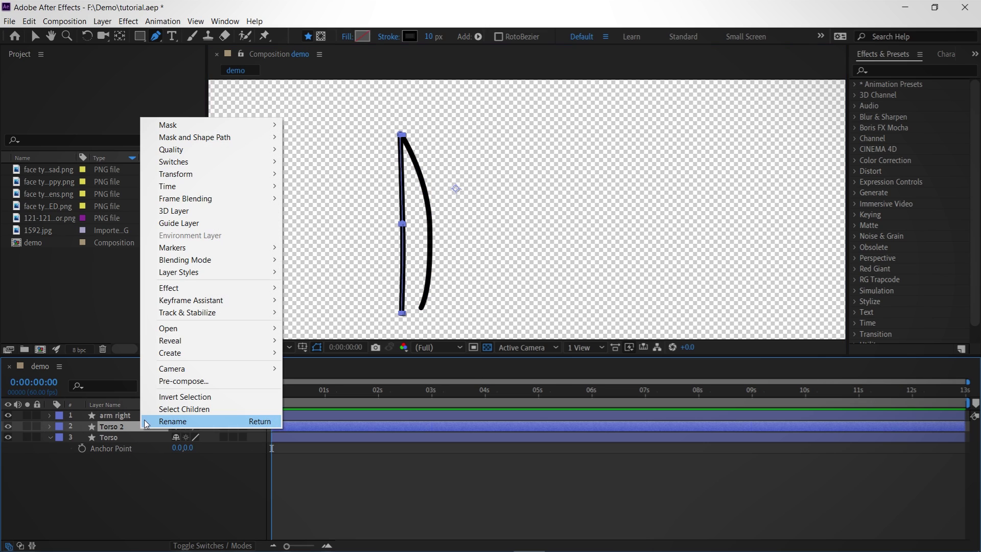
left_click(175, 418)
type("arm left")
key("Return")
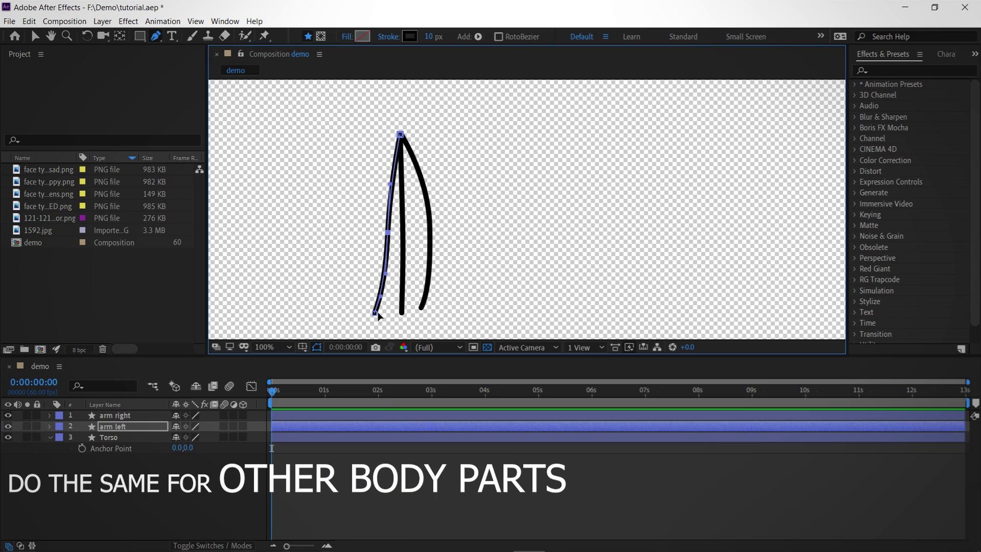
Bend the arm left path outward to the left of the torso and refine the curves of both arms.
left_click_drag(377, 314, 366, 307)
left_click_drag(388, 233, 347, 155)
scroll(349, 253, "up", 1)
left_click_drag(379, 260, 352, 260)
left_click_drag(401, 149, 421, 245)
scroll(415, 297, "down", 1)
left_click_drag(401, 306, 392, 326)
left_click_drag(392, 326, 383, 305)
left_click(305, 415)
left_click(465, 207)
left_click(420, 215)
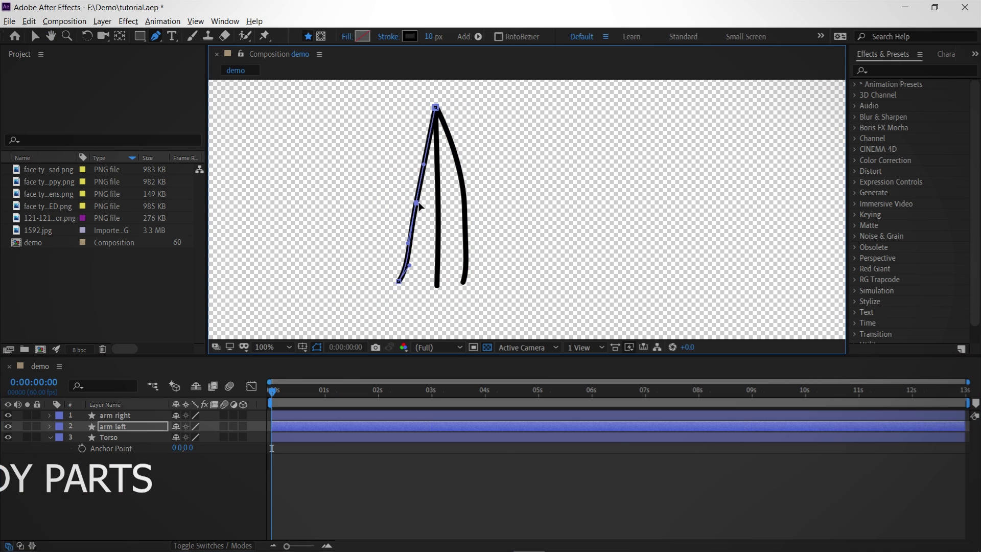
left_click_drag(412, 220, 412, 237)
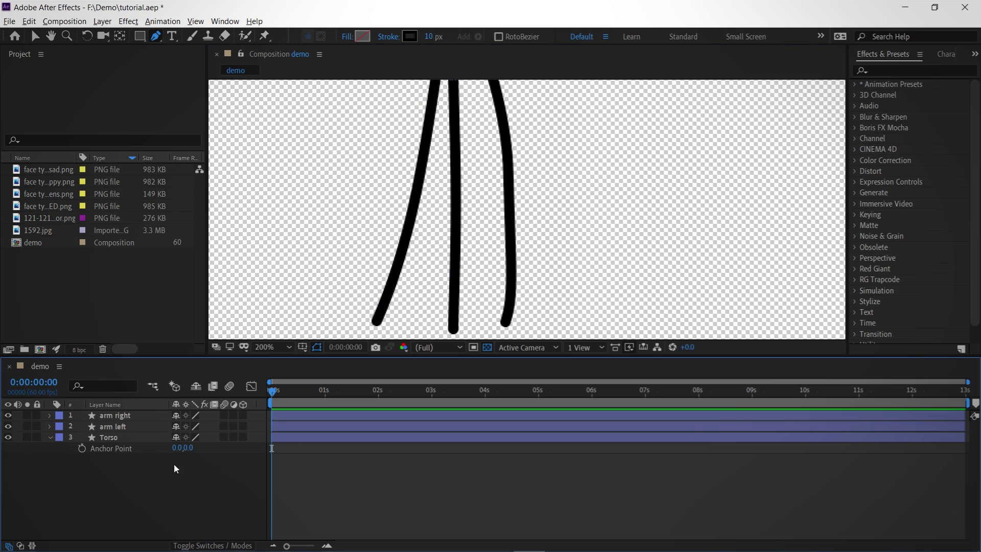
left_click(115, 415)
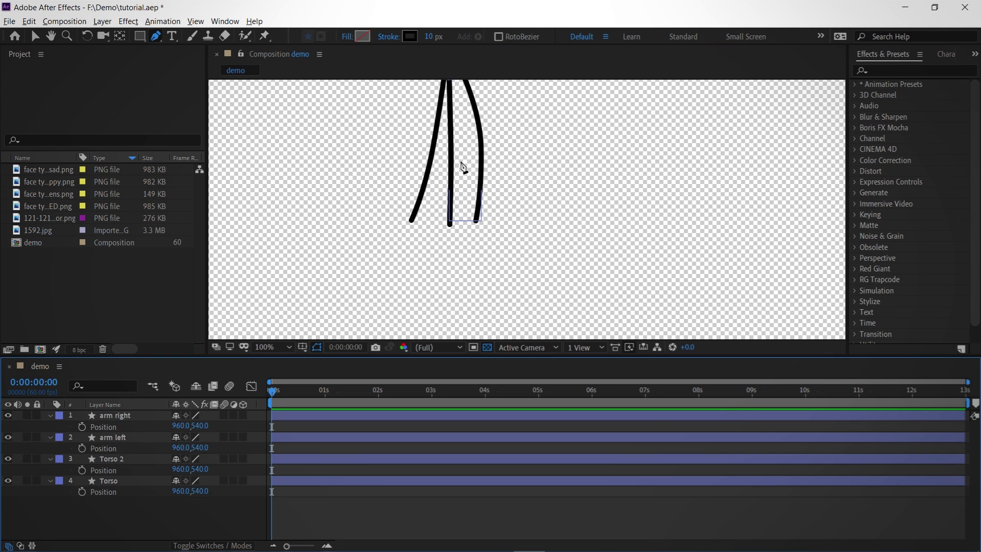
left_click(35, 36)
left_click_drag(451, 168, 455, 217)
key("ctrl+z")
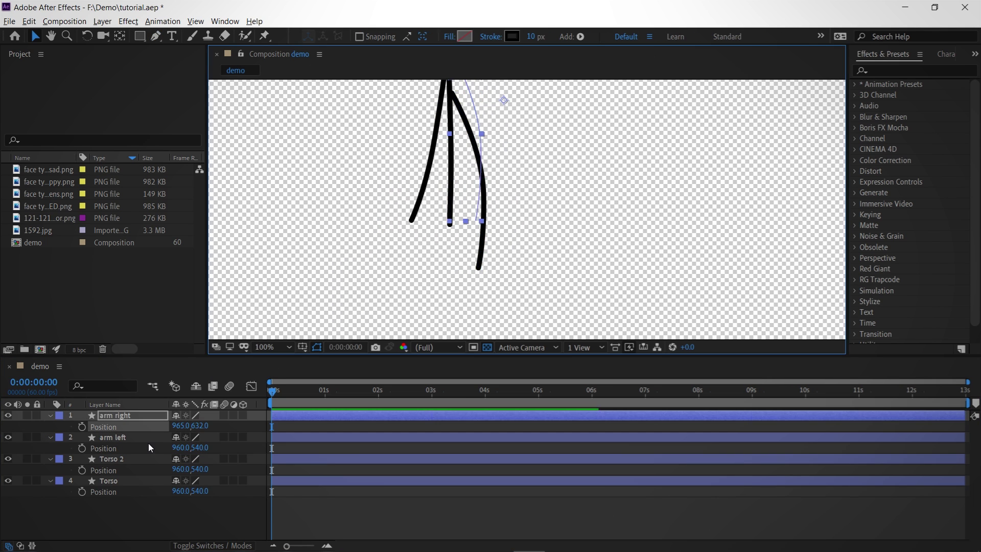
Move the Torso 2 layer down to start at the torso's lower end and bend its path into a left leg.
left_click(122, 459)
left_click_drag(451, 127, 430, 261)
mouse_move(459, 261)
left_mouse_down()
mouse_move(467, 223)
mouse_move(448, 251)
left_mouse_up()
key("g")
left_click_drag(450, 155, 459, 184)
left_click_drag(458, 240, 455, 196)
left_click_drag(448, 200, 443, 216)
left_click_drag(448, 289, 443, 287)
left_click_drag(442, 215, 443, 219)
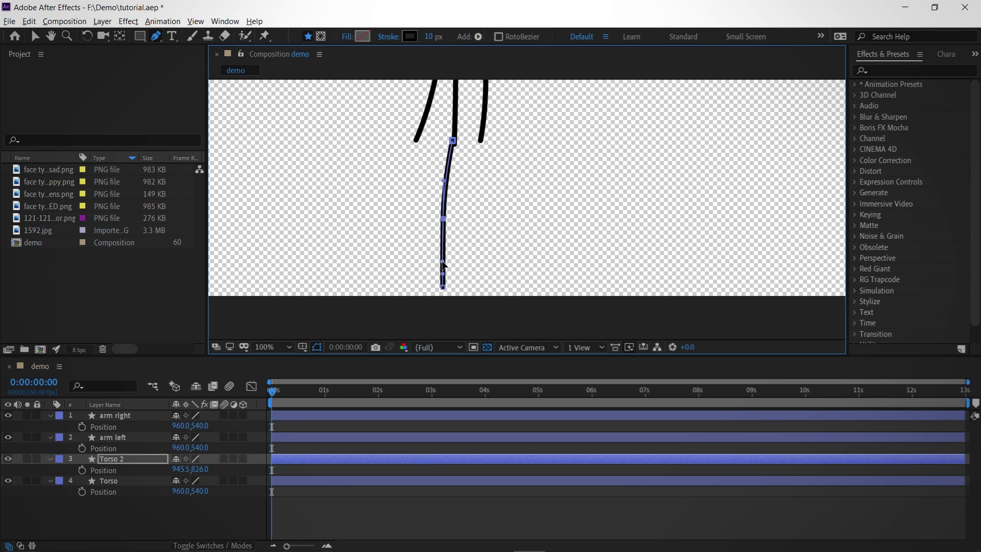
Rename the Torso 2 layer as left left.
key("Return")
type("left left")
left_click(122, 438)
Duplicate the left left layer and rename the copy right leg.
left_click(117, 459)
key("ctrl+d")
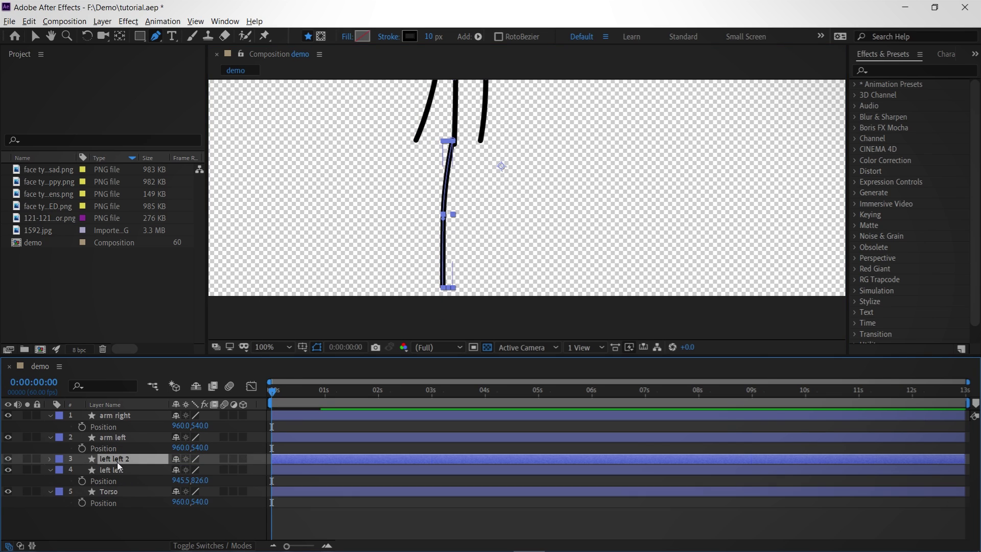
key("Return")
type("right leg")
key("Return")
Shift the lower end and middle point of the right leg path outward to separate it from the left leg.
left_click_drag(444, 289, 466, 287)
left_click_drag(444, 220, 459, 218)
left_click_drag(466, 288, 475, 289)
scroll(463, 176, "up", 2)
key("space")
scroll(430, 191, "down", 4)
key("v")
left_click(422, 265)
scroll(445, 174, "up", 2)
left_click(158, 459)
left_click(123, 470)
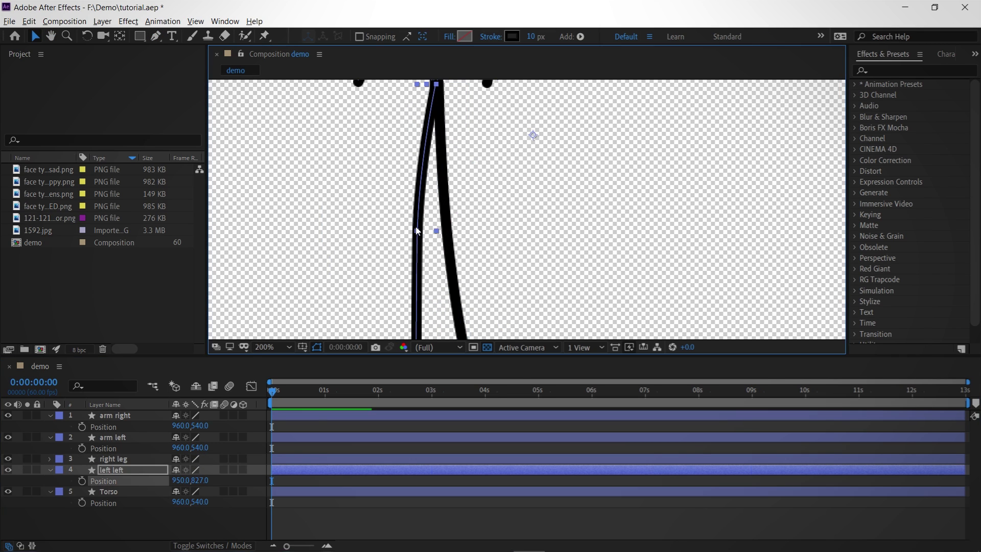
Refine the leg paths with the Pen tool so both legs spread evenly beneath the torso, and deselect them.
key("g")
left_click(126, 460)
left_click_drag(448, 275, 443, 276)
scroll(429, 234, "up", 1)
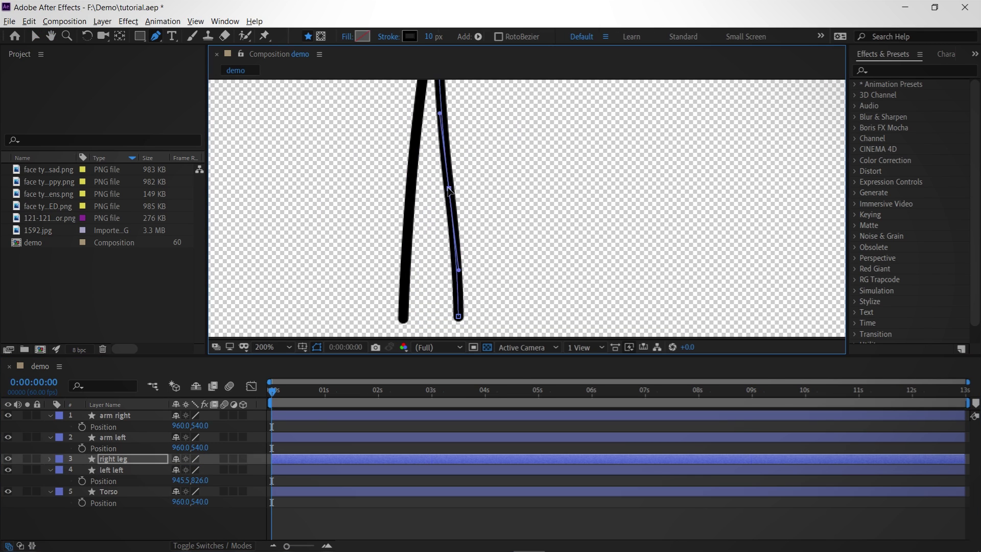
left_click_drag(450, 187, 452, 187)
scroll(457, 261, "down", 2)
key("v")
left_click(514, 200)
left_click_drag(515, 200, 521, 212)
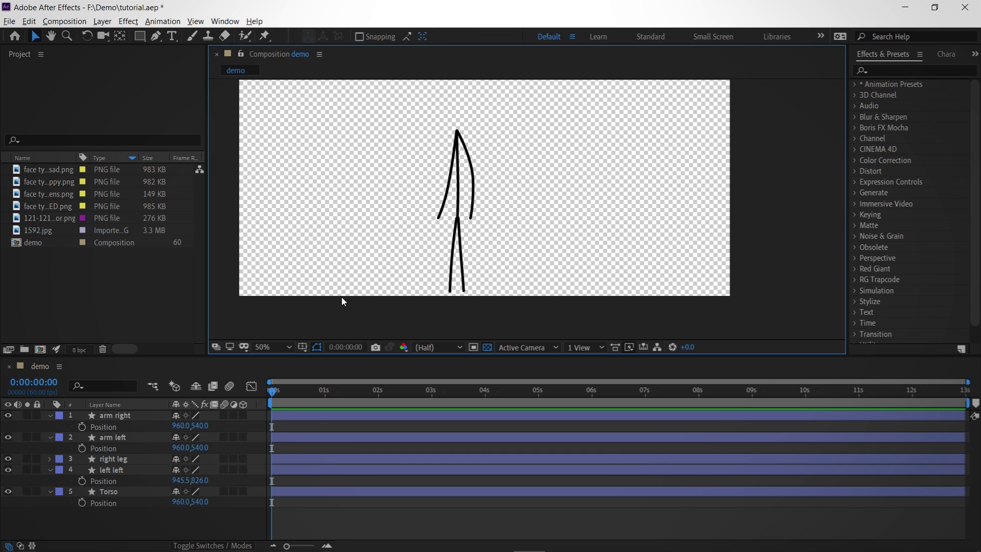
Move the Torso layer above the right leg layer and lower the top point of the torso path to shorten it.
left_click_drag(113, 492, 117, 453)
scroll(467, 123, "up", 2)
key("g")
left_click_drag(427, 155, 428, 200)
left_click_drag(428, 200, 427, 156)
Lower the top points of the arm right and arm left paths to meet the shortened torso.
left_click(116, 416)
left_click_drag(428, 110, 428, 147)
left_click_drag(460, 286, 451, 202)
left_click_drag(484, 226, 478, 225)
left_click(117, 438)
left_click_drag(415, 132, 414, 168)
scroll(519, 221, "down", 2)
Select all five body layers, shift the whole figure slightly up and to the right in the frame, and deselect it.
left_click_drag(625, 256, 582, 197)
key("g")
key("ctrl+a")
key("p")
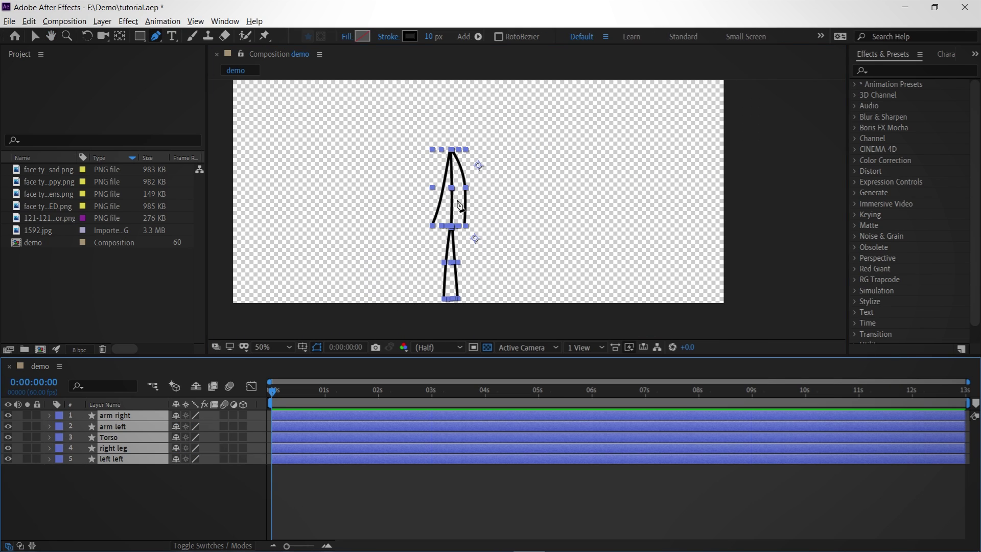
key("v")
left_click_drag(454, 209, 468, 185)
left_click(771, 200)
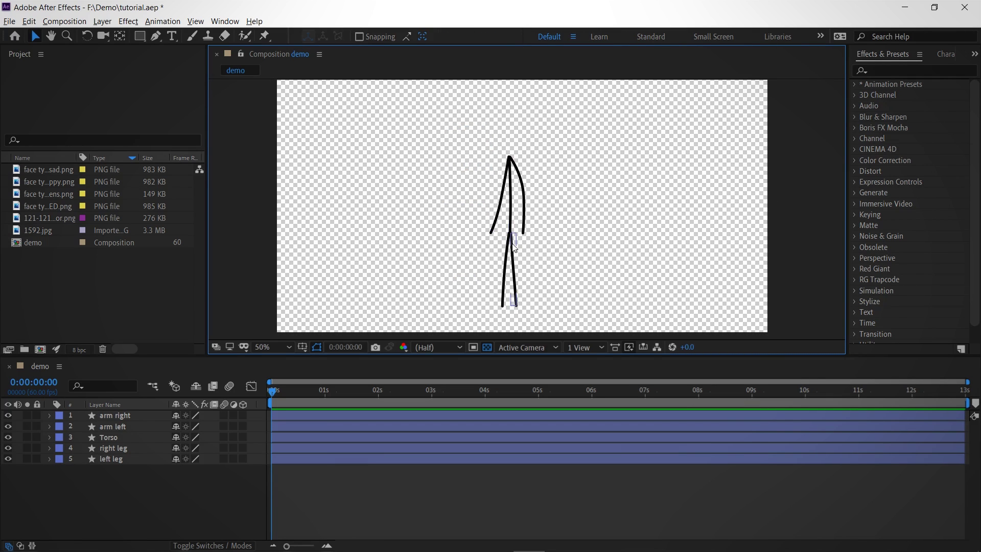
left_click(346, 484)
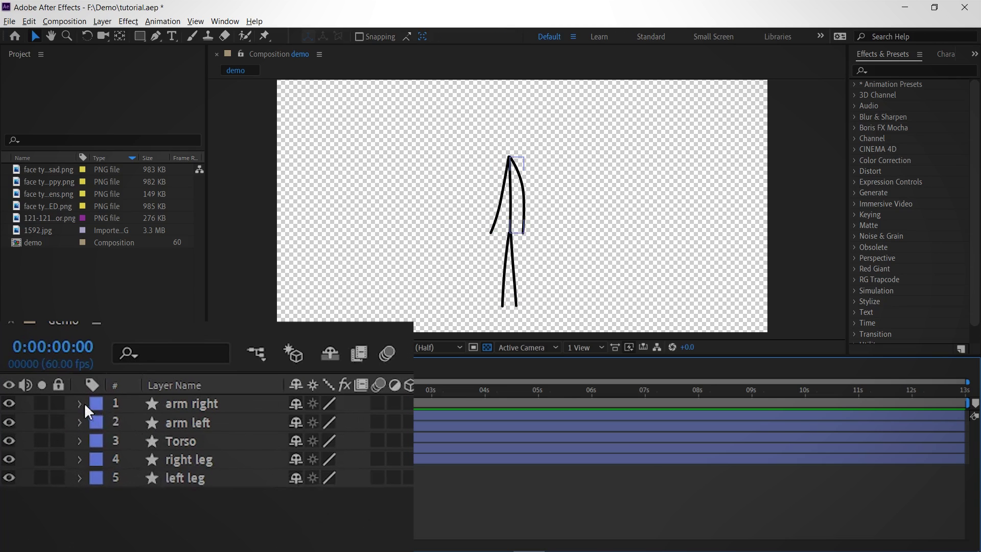
Enable Path keyframing for the arm right shape at 0:00:00:00 and collapse the layer.
left_click(79, 403)
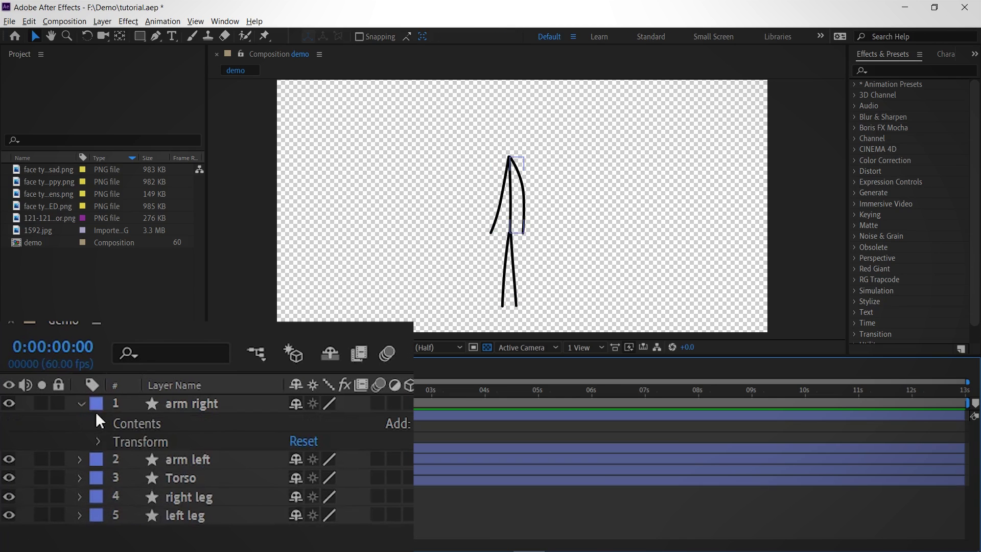
left_click(98, 424)
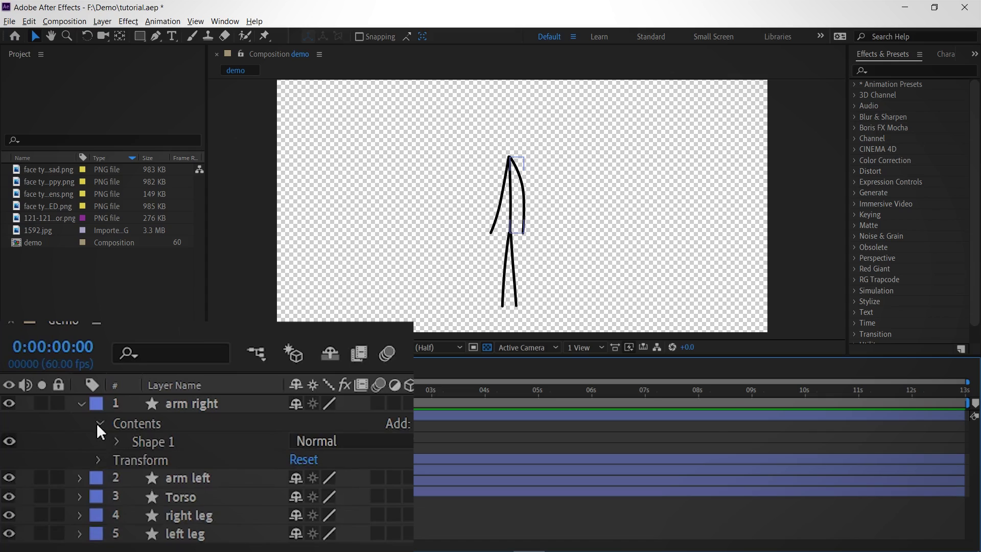
left_click(117, 442)
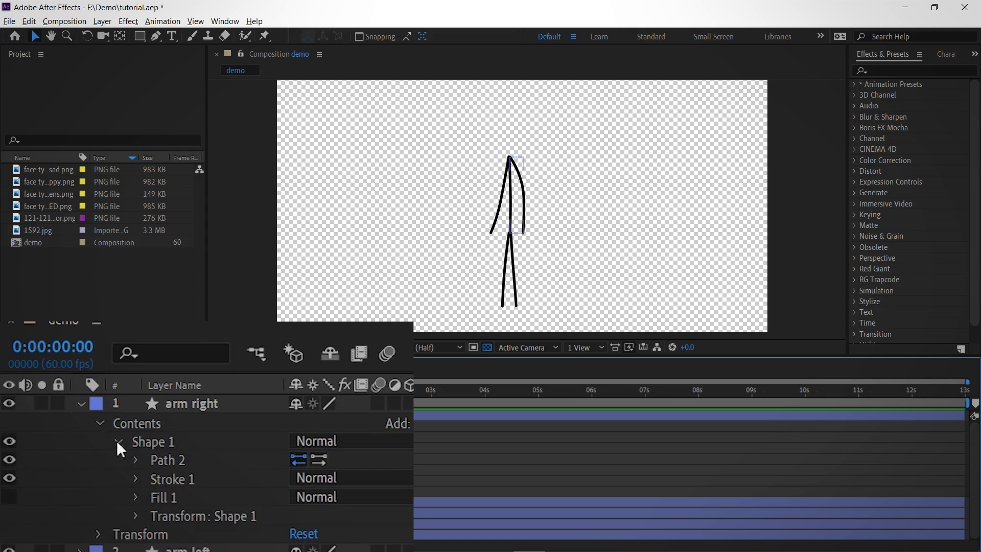
left_click(136, 461)
left_click(171, 476)
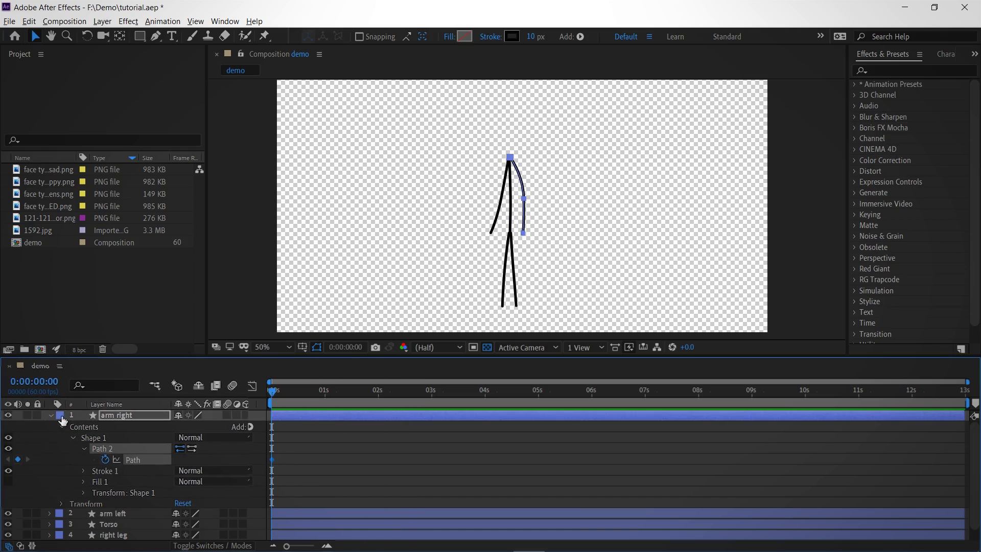
left_click(50, 418)
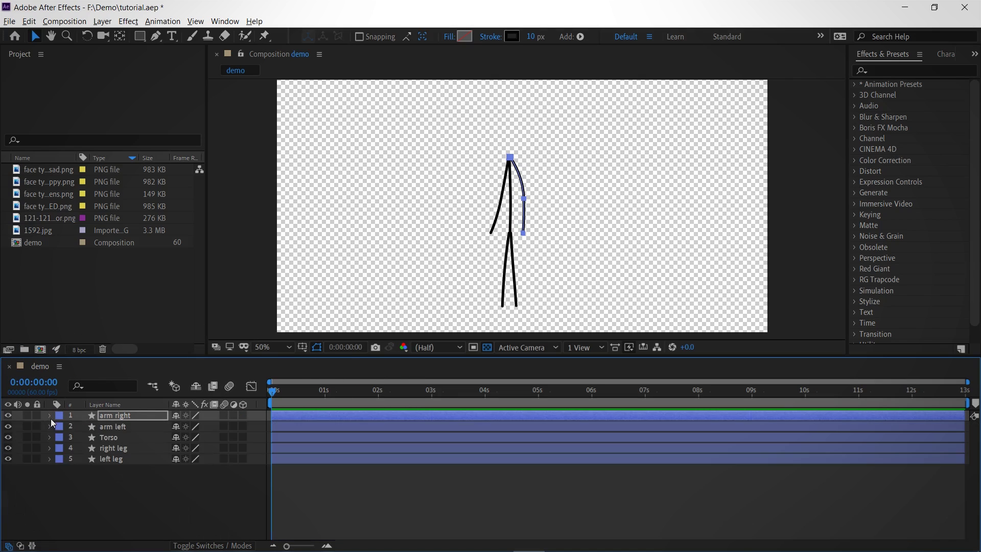
Enable Path keyframing for the arm left shape at 0:00:00:00 and collapse the layer.
left_click(50, 427)
left_click(60, 439)
left_click(72, 450)
left_click(83, 460)
left_click(104, 471)
left_click(50, 427)
Enable Path keyframing for the Torso shape at 0:00:00:00 and collapse the layer.
left_click(50, 438)
left_click(61, 448)
left_click(71, 460)
left_click(82, 470)
left_click(104, 481)
left_click(50, 438)
Enable Path keyframing for the right leg and left leg shapes at 0:00:00:00 and collapse both layers.
left_click(50, 449)
left_click(60, 460)
left_click(72, 471)
left_click(50, 459)
left_click(60, 470)
left_click(72, 481)
left_click(82, 491)
left_click(104, 502)
left_click(51, 460)
left_click(91, 475)
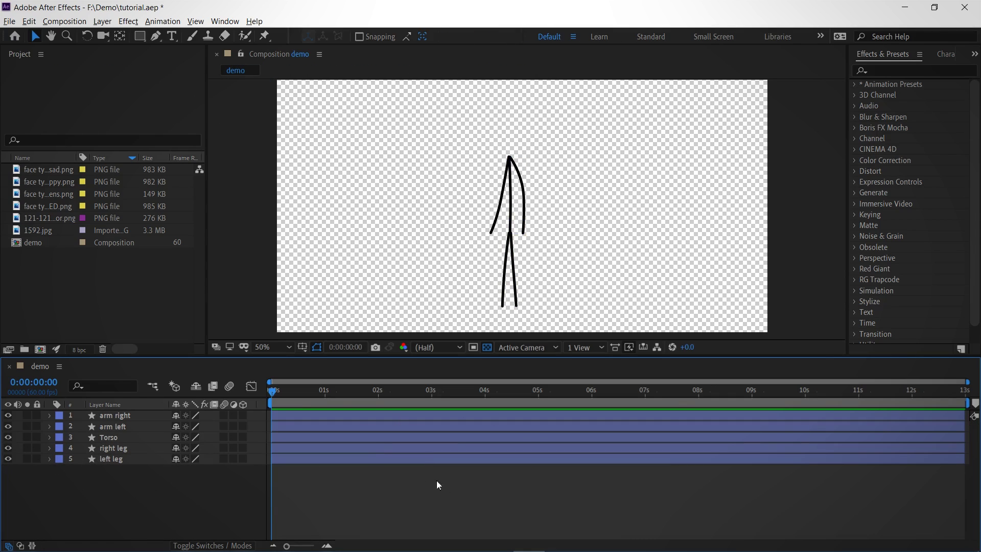
Reveal the keyframed Path properties of all five body layers and deselect them.
left_click_drag(153, 501, 152, 416)
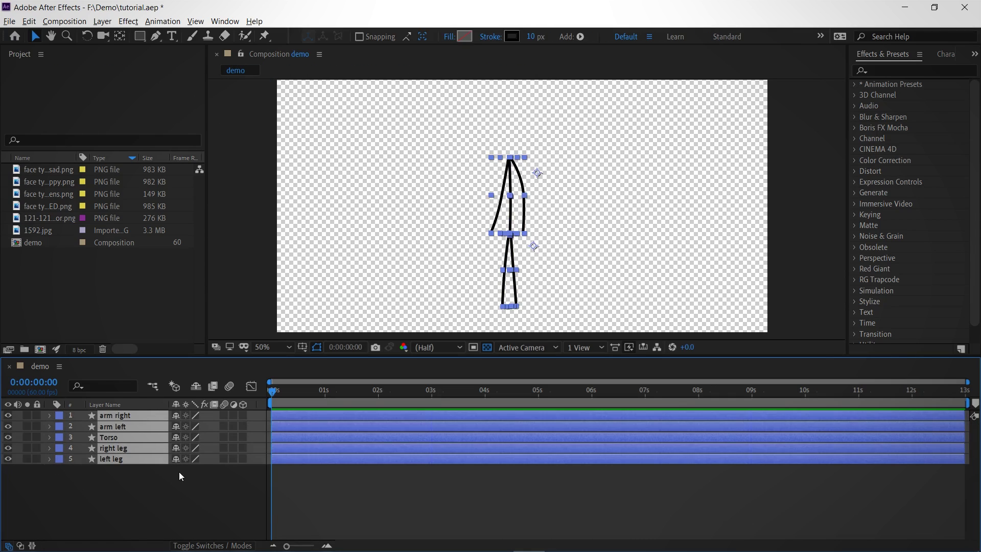
key("alt+shift+p")
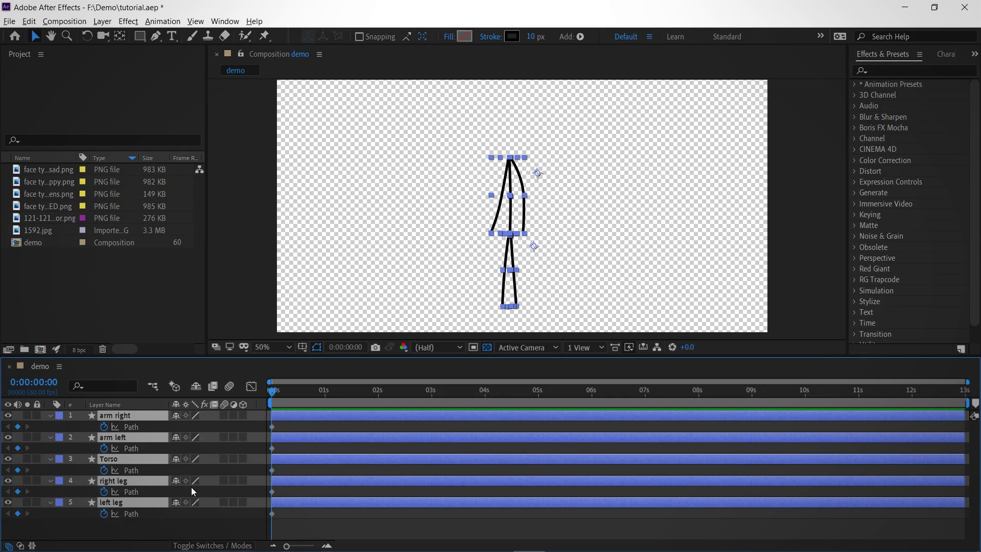
left_click(283, 525)
mouse_move(283, 522)
left_mouse_down()
mouse_move(266, 431)
mouse_move(265, 484)
mouse_move(284, 517)
mouse_move(265, 419)
mouse_move(296, 526)
left_mouse_up()
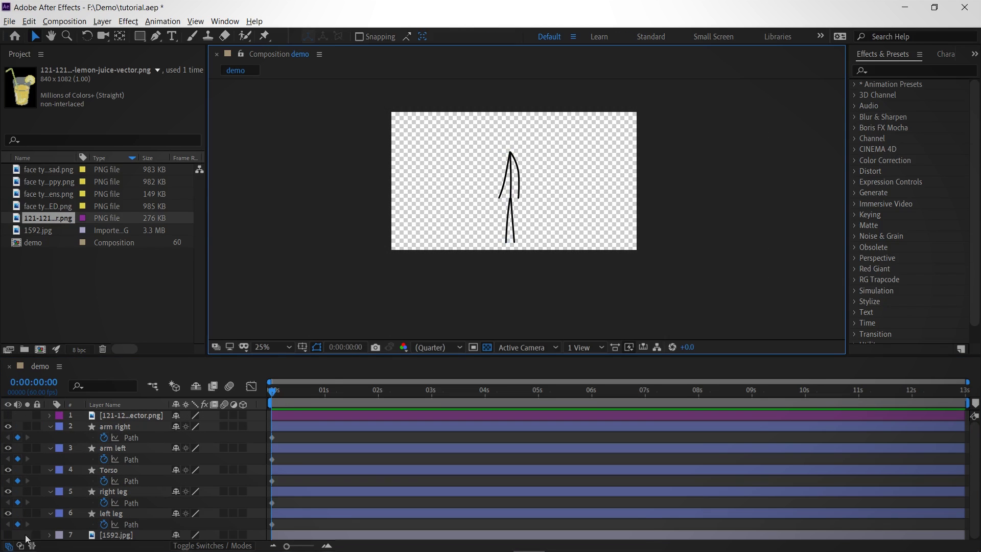
Make the 1592.jpg background and the lemon juice image layers visible, with the figure framed at 50% zoom.
left_click(8, 535)
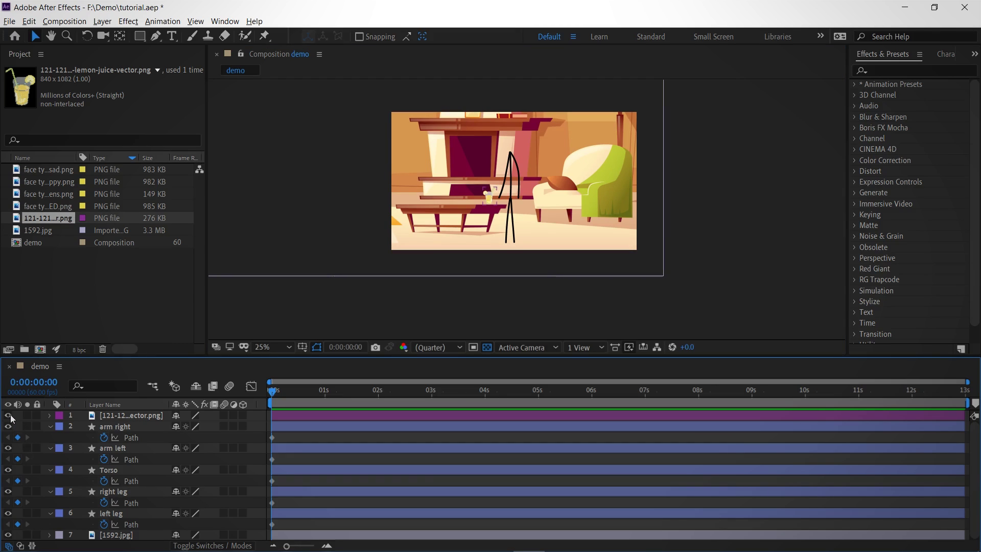
scroll(461, 192, "up", 2)
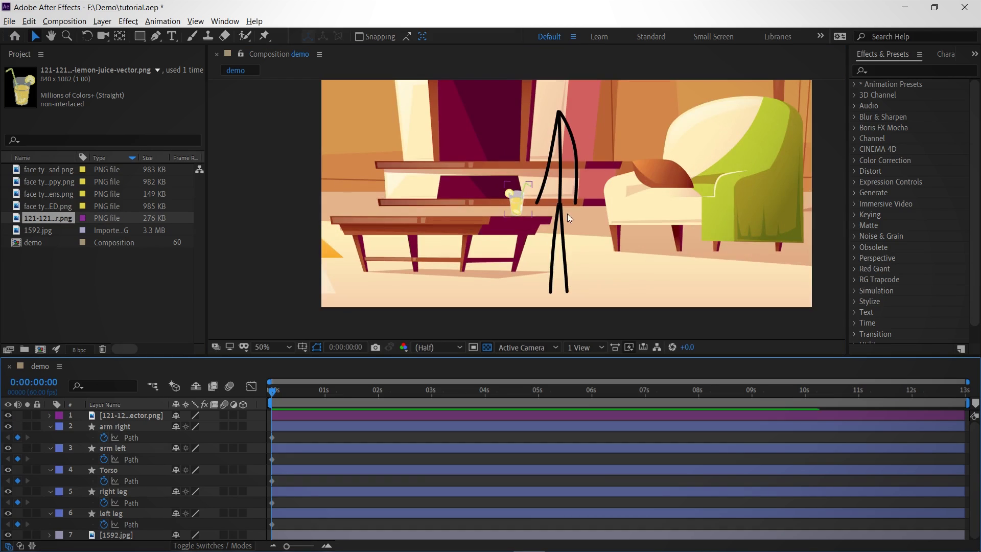
key("h")
left_click_drag(626, 185, 571, 197)
key("v")
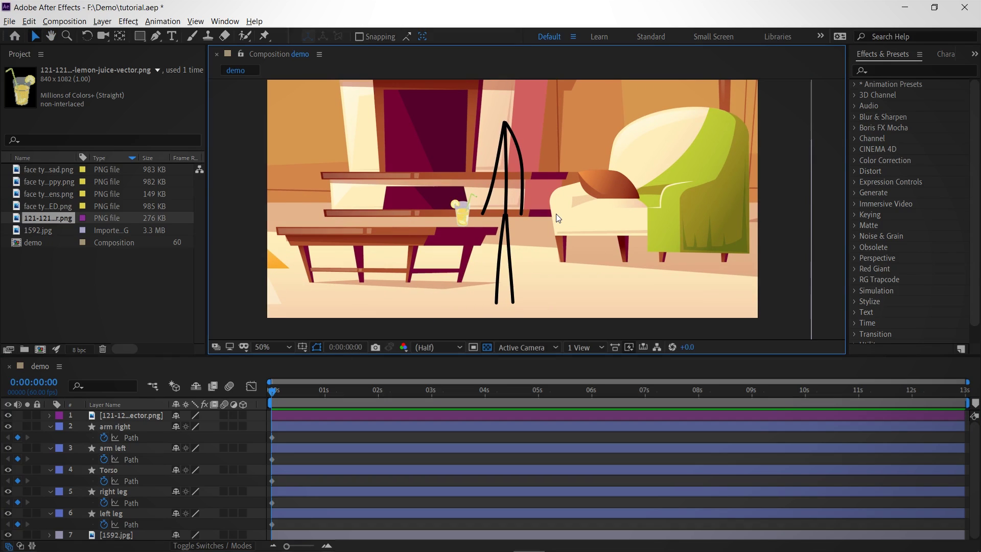
Copy the arm left's starting Path keyframe onto the arm right Path at 0:00:00:31.
left_click(145, 454)
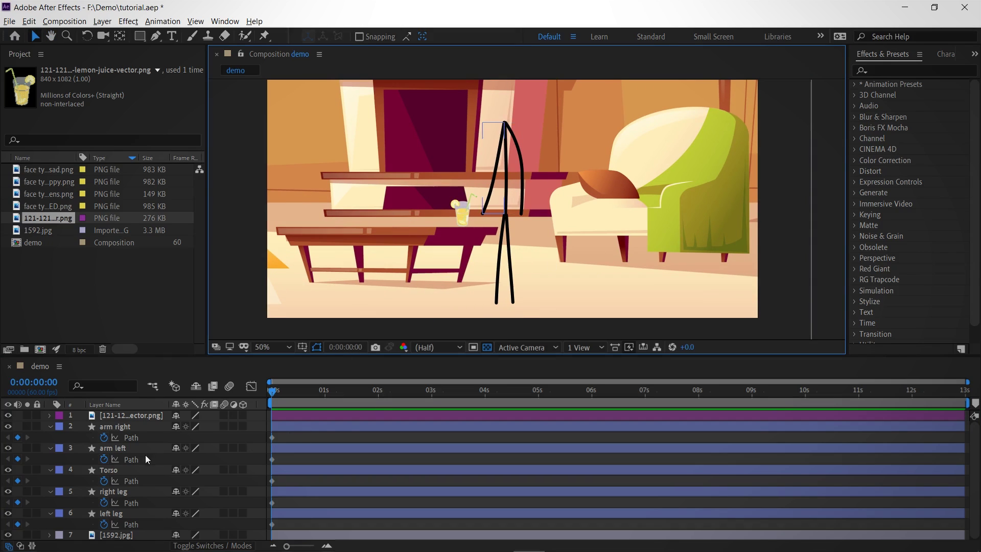
left_click(115, 428)
scroll(301, 413, "up", 2)
left_click(305, 394)
scroll(323, 423, "down", 2)
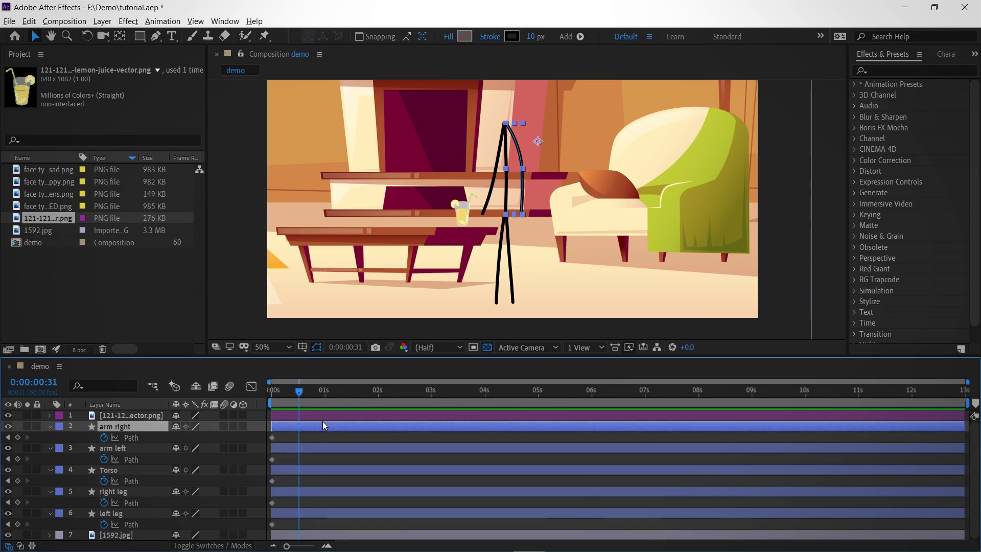
scroll(323, 421, "up", 2)
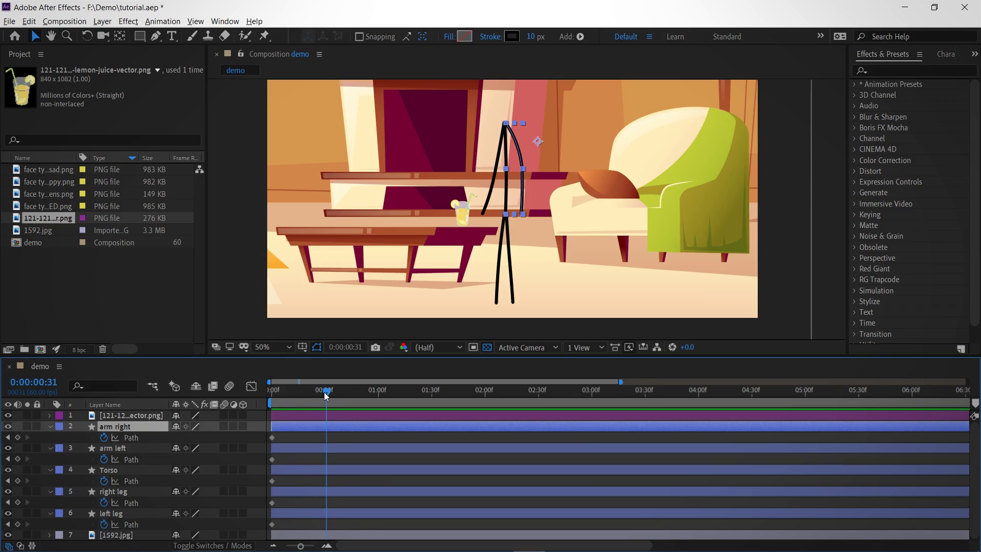
left_click(272, 459)
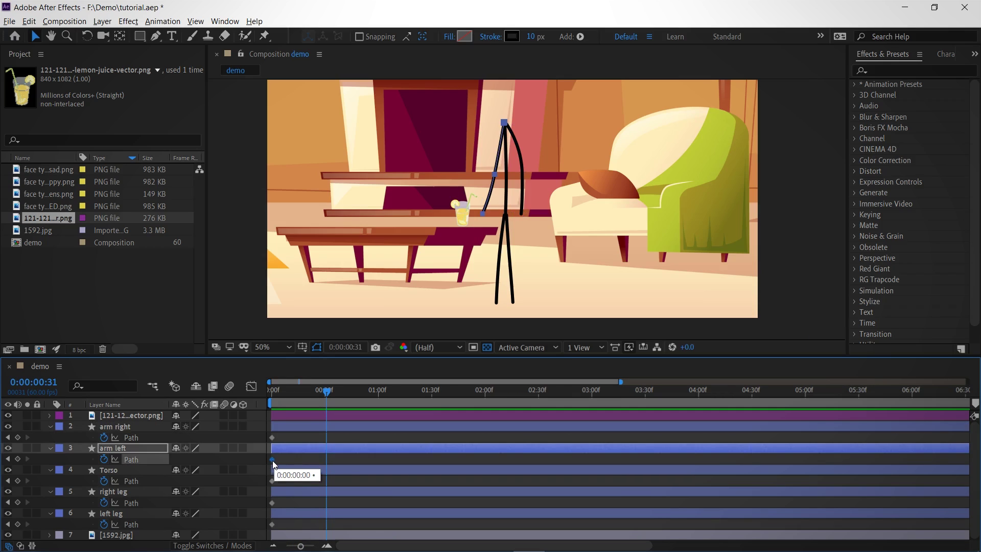
left_click(310, 430)
left_click(272, 438)
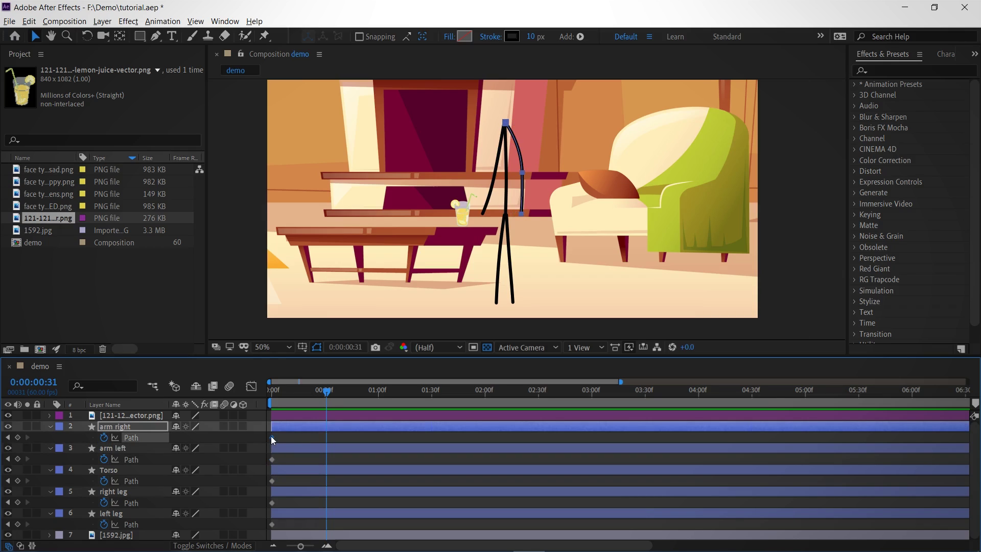
key("ctrl+v")
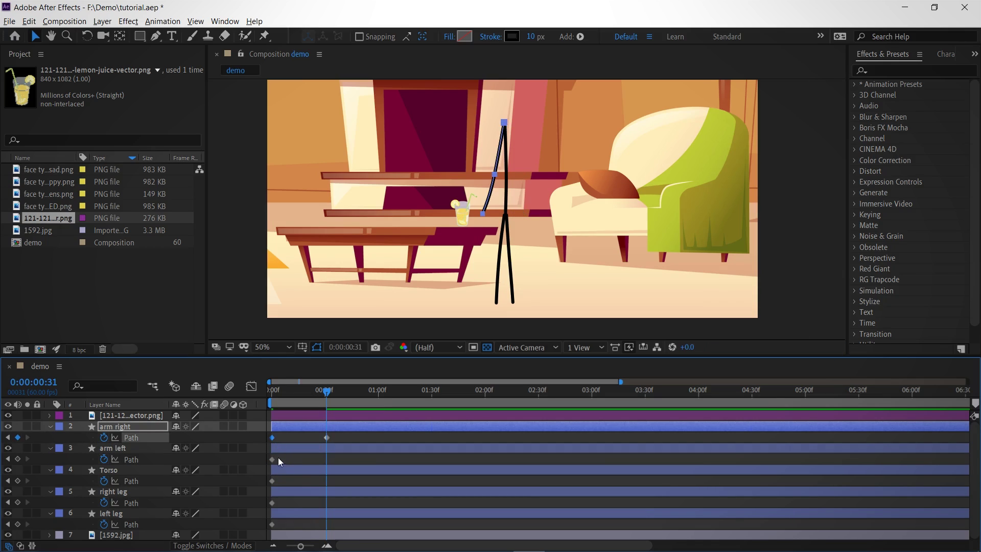
Paste the arm right's starting Path keyframe onto the arm left Path at 0:00:00:31.
left_click(273, 459)
key("ctrl+v")
mouse_move(327, 401)
left_mouse_down()
mouse_move(249, 405)
mouse_move(319, 404)
left_mouse_up()
left_click(28, 438)
left_click(285, 498)
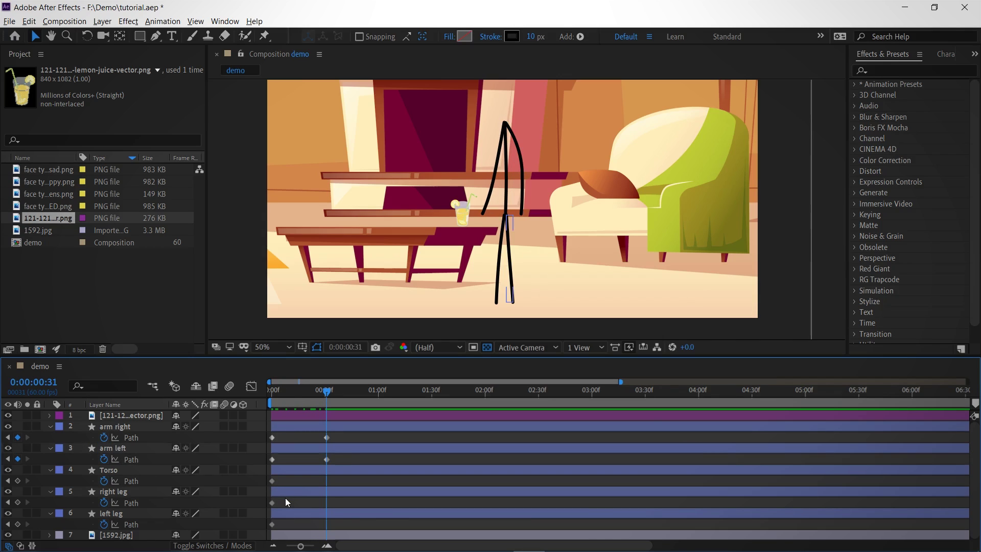
Swap the leg poses at 0:00:00:31 by pasting each leg's starting Path keyframe onto the other leg.
left_click(282, 491)
left_click(274, 501)
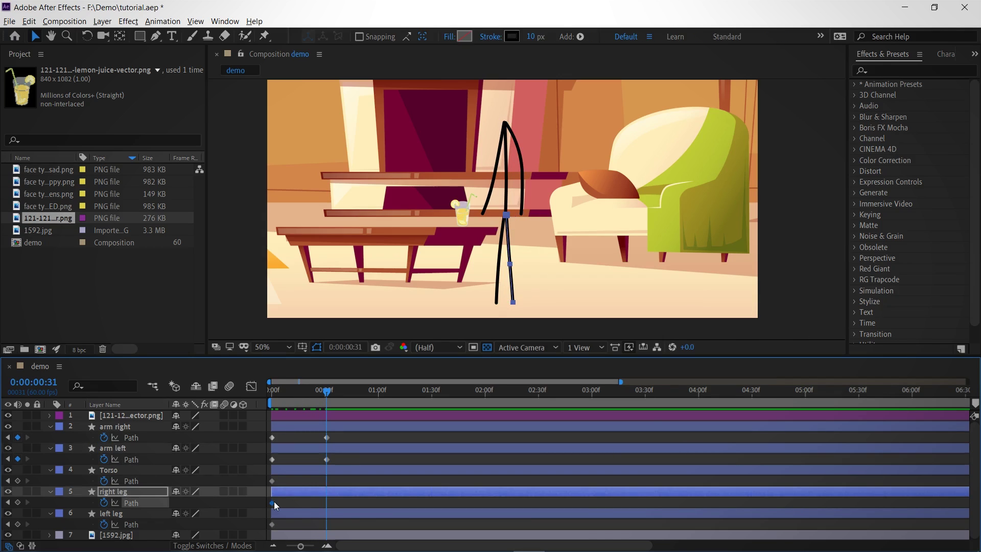
key("ctrl+c")
left_click(273, 527)
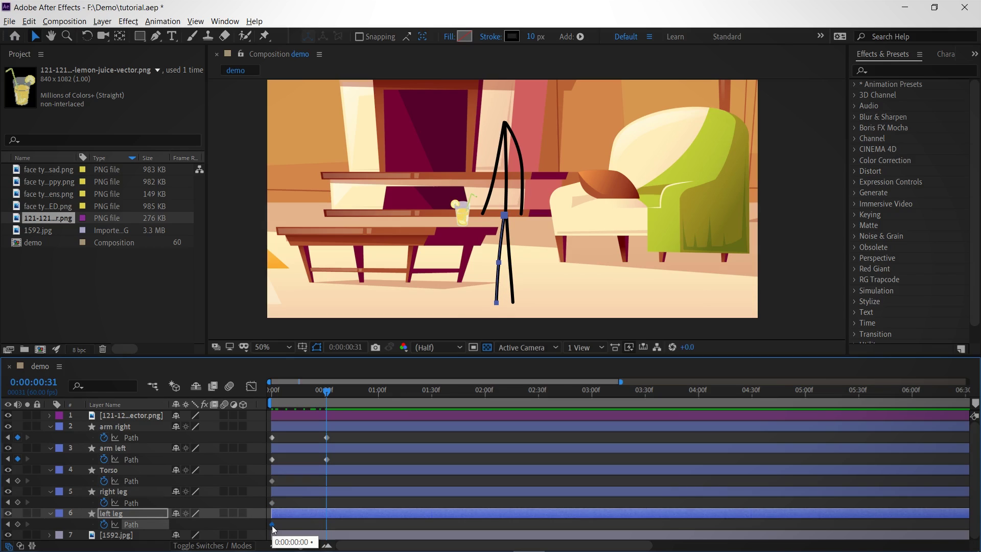
key("ctrl+v")
key("ctrl+c")
left_click(273, 504)
key("ctrl+v")
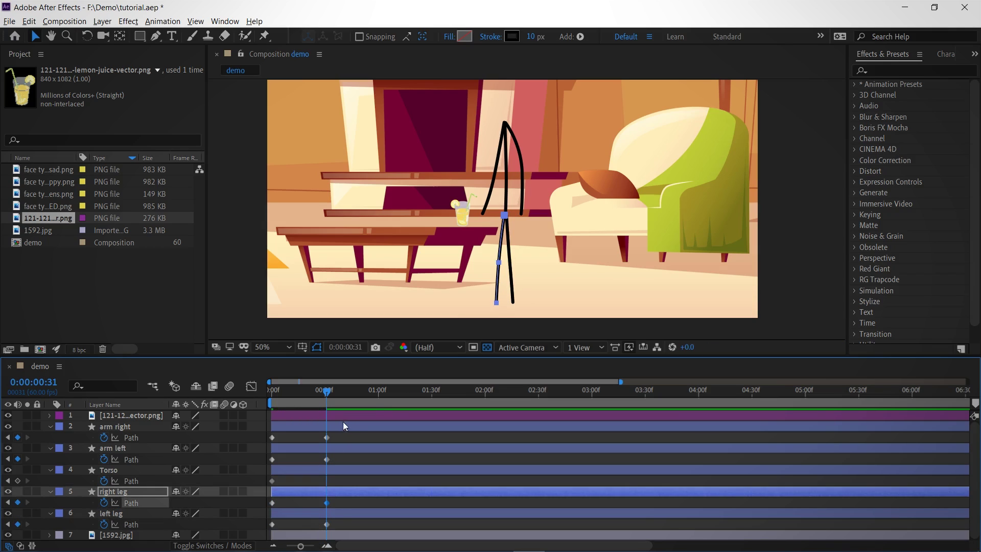
Preview the swinging arms and legs from the start of the composition.
key("Home")
key("space")
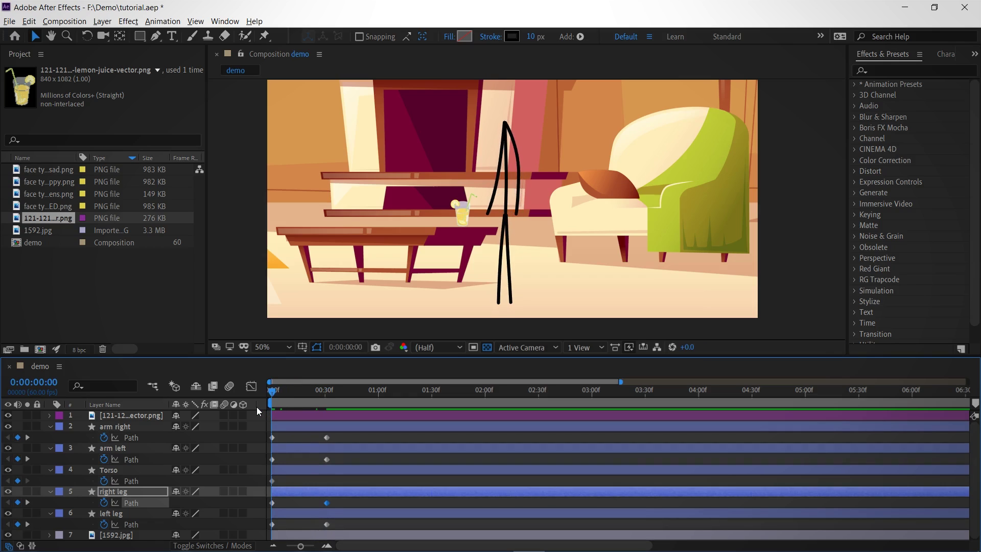
left_click(332, 395)
left_click_drag(332, 394, 221, 402)
key("space")
key("space")
Duplicate the arm right and arm left Path keyframes from 0:00:00:31 to 0:00:00:40 to hold the pose.
left_click(342, 397)
left_click(327, 437)
key("ctrl+c")
key("ctrl+v")
left_click(327, 459)
key("ctrl+c")
key("ctrl+v")
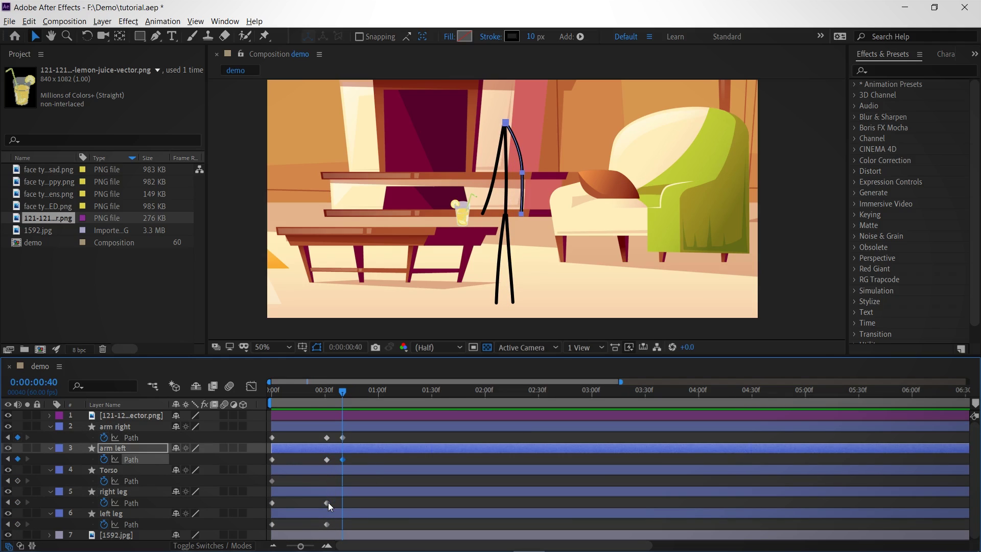
Duplicate the right leg and left leg Path keyframes from 0:00:00:31 to 0:00:00:40.
left_click(328, 503)
key("ctrl+c")
key("ctrl+v")
left_click(327, 524)
key("ctrl+c")
key("ctrl+v")
Play back the limb movement with the held pose from the first frame.
left_click_drag(344, 395, 228, 402)
key("space")
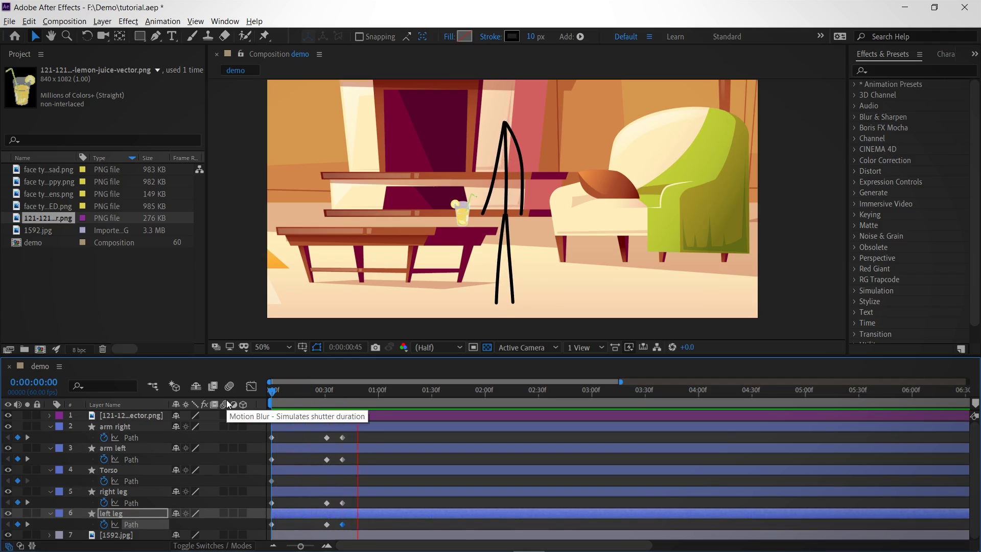
key("space")
Copy the arm right's starting Path keyframe to 0:00:01:05 and 0:00:01:10.
left_click(272, 438)
key("ctrl+c")
left_click_drag(379, 393, 396, 398)
key("ctrl+v")
key("ctrl+v")
Copy the arm left's starting Path keyframe to 0:00:01:05 and 0:00:01:10.
left_click(272, 460)
key("ctrl+c")
key("ctrl+v")
key("j")
key("ctrl+v")
Copy the Torso's starting Path keyframe to 0:00:01:05 and 0:00:01:10.
left_click(272, 481)
key("ctrl+c")
key("ctrl+v")
left_click(28, 437)
key("ctrl+v")
Copy the right leg's starting Path keyframe to 0:00:01:10 and 0:00:01:05.
left_click(272, 504)
key("ctrl+c")
key("ctrl+v")
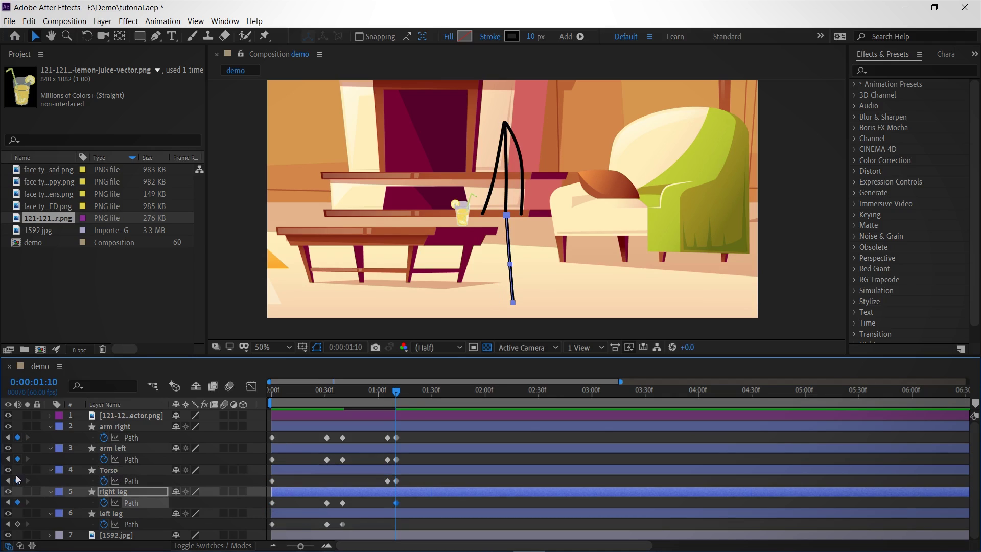
left_click(8, 481)
key("ctrl+v")
Copy the left leg's starting Path keyframe to 0:00:01:05 and 0:00:01:10.
left_click(272, 525)
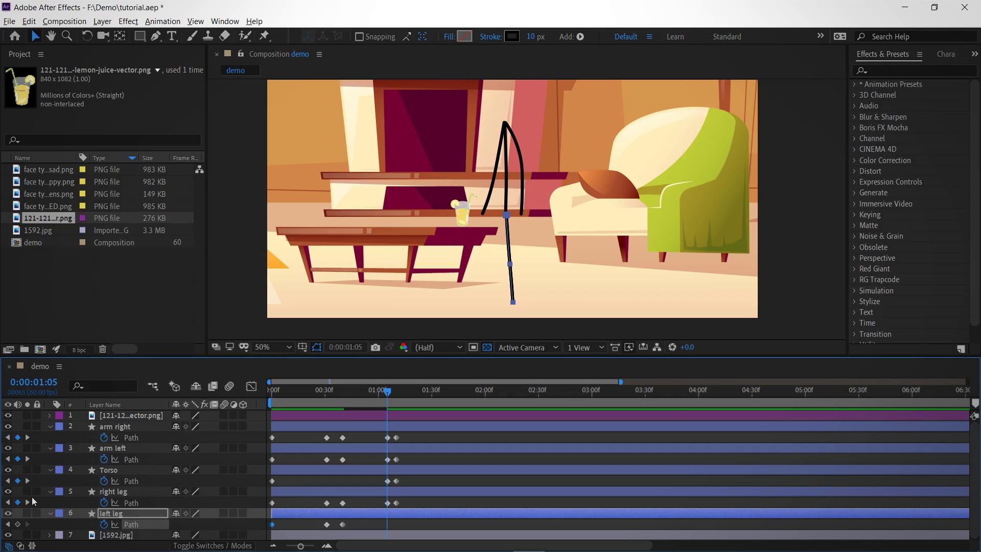
key("ctrl+v")
left_click(29, 503)
key("ctrl+v")
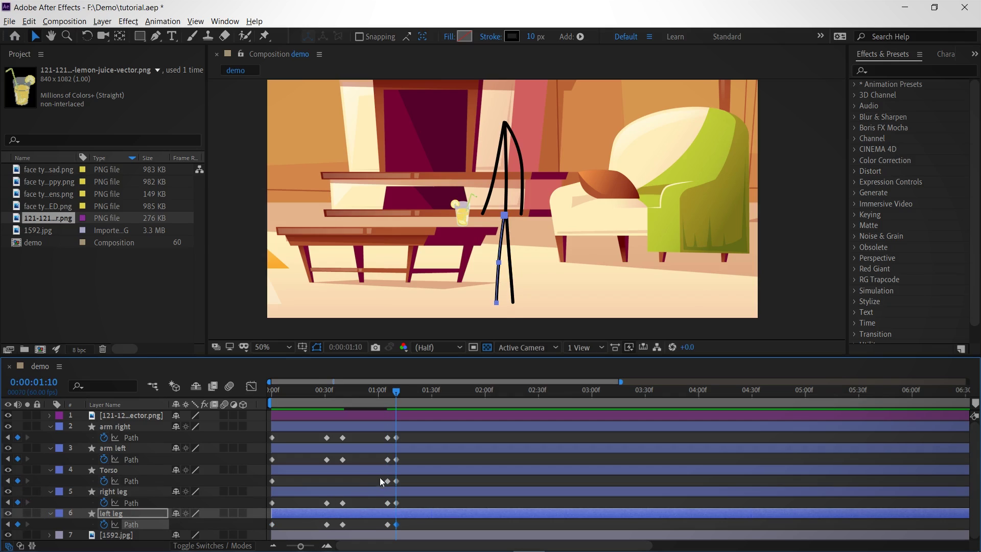
Delete the Torso Path keyframes at 0:00:01:05 and 0:00:01:10 and scrub back to the start.
left_click_drag(381, 482, 406, 483)
key("Delete")
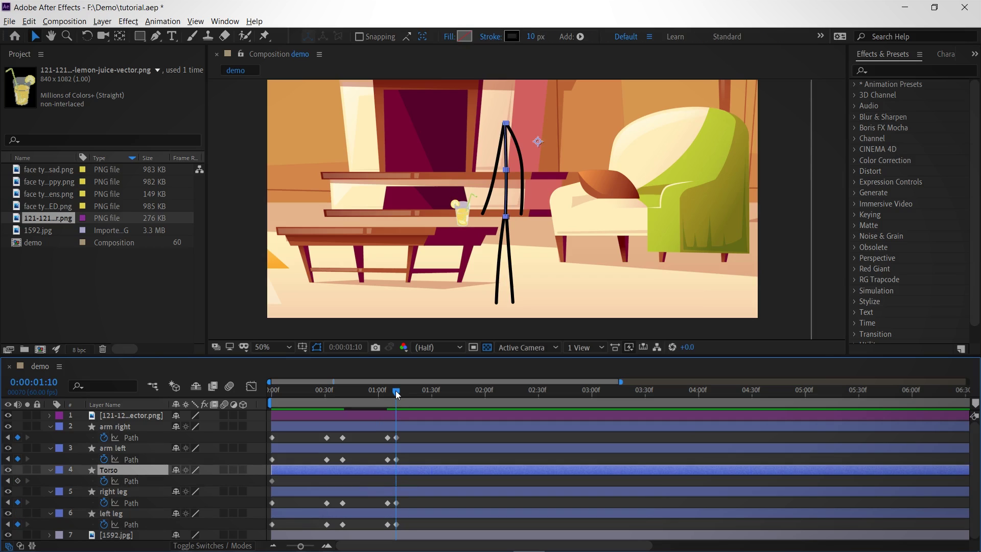
left_click_drag(396, 390, 256, 418)
Duplicate the arm right and arm left Path keyframes between 0:00:00:31 and 0:00:01:10, pasting them from 0:00:01:29 onward.
left_click_drag(415, 446, 315, 435)
left_click(429, 396)
left_click_drag(428, 395, 430, 396)
key("ctrl+c")
key("ctrl+v")
left_click_drag(414, 453, 322, 466)
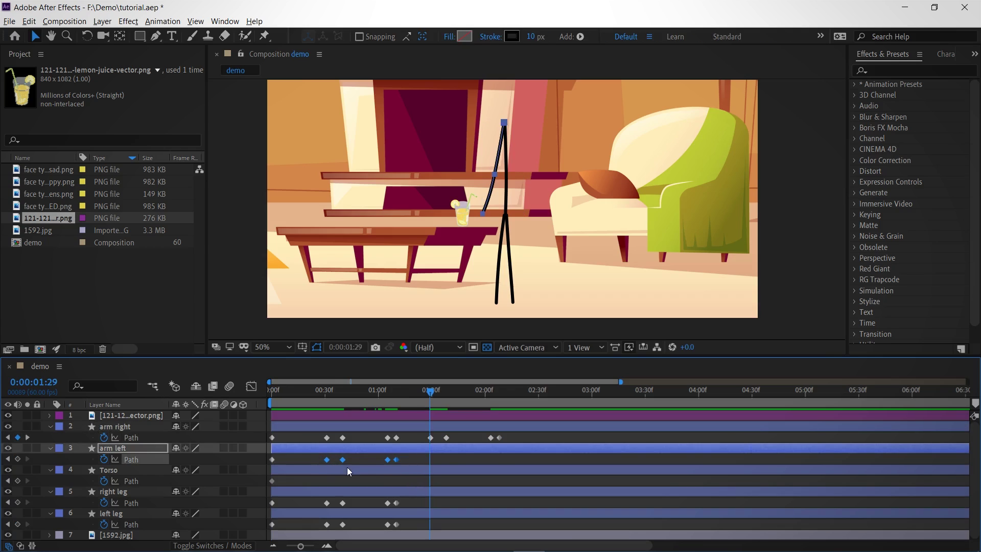
key("ctrl+c")
key("ctrl+v")
Duplicate the right leg and left leg Path keyframes after the first one from 0:00:01:29 onward, and preview the walk cycle.
left_click_drag(413, 501, 321, 503)
key("ctrl+c")
key("ctrl+v")
left_click_drag(410, 528, 320, 523)
key("ctrl+c")
key("ctrl+v")
key("Home")
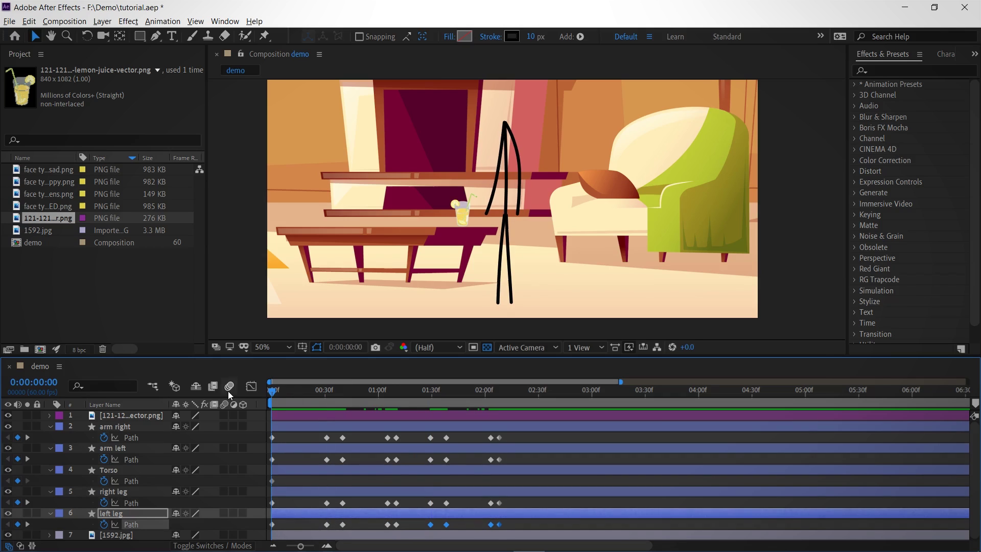
key("space")
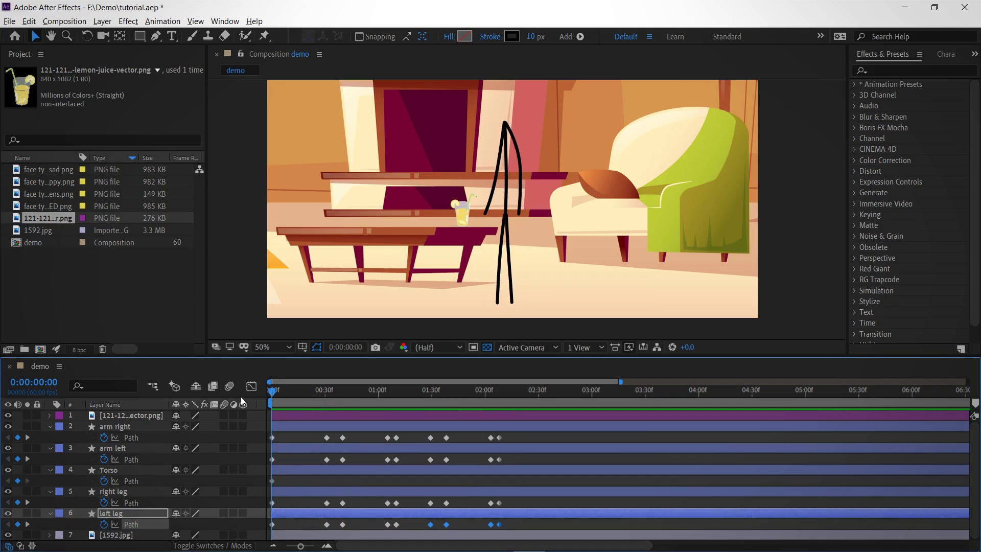
Shift the arm and leg Path keyframes at 0:00:01:10 slightly later, and those from 0:00:01:29 onward about ten frames later.
key("space")
left_click_drag(413, 437, 395, 531)
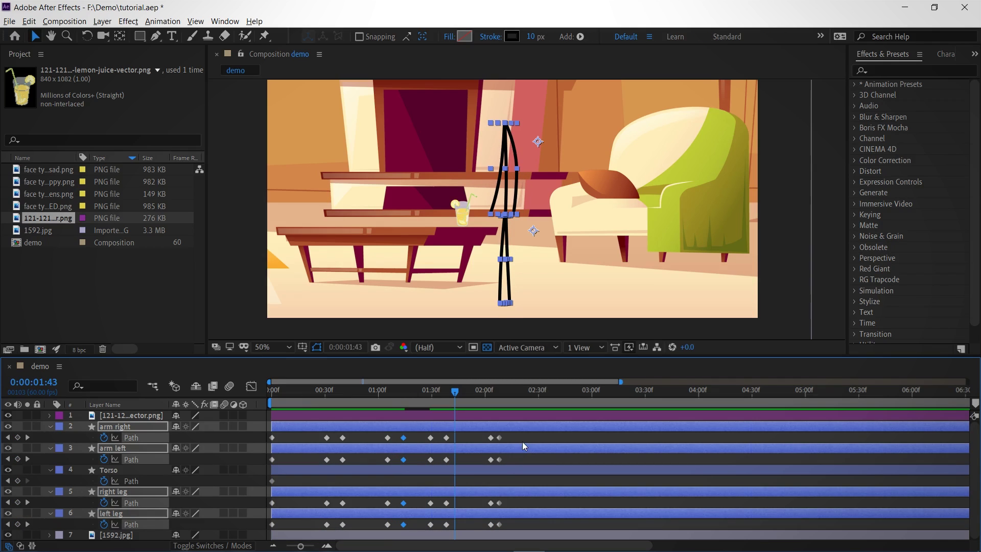
left_click_drag(523, 443, 424, 528)
left_click_drag(430, 525, 449, 524)
left_click(404, 391)
left_click(534, 442)
key("space")
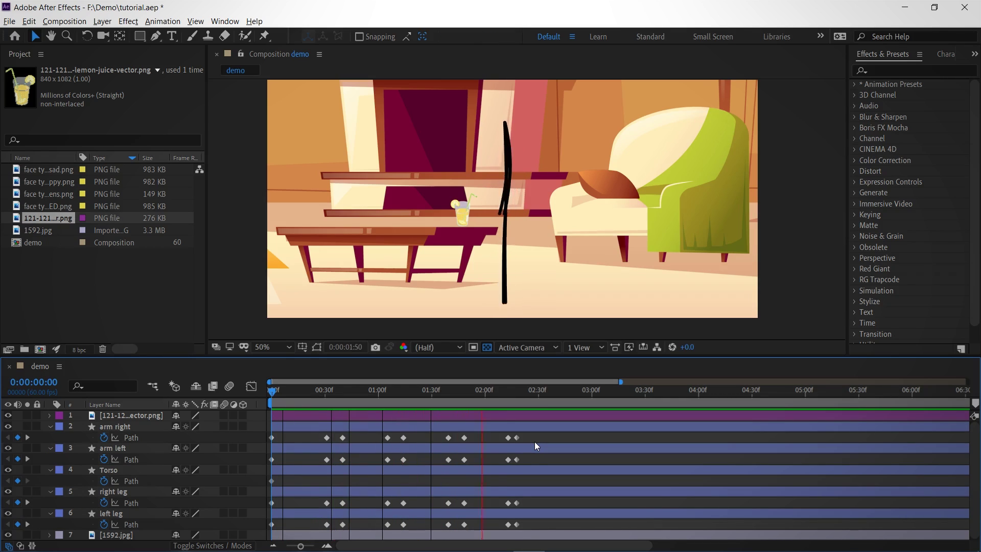
Move the last arm and leg Path keyframes slightly later and apply Easy Ease In to all Path keyframes of the arms, Torso and legs.
left_click_drag(535, 441, 254, 532)
key("space")
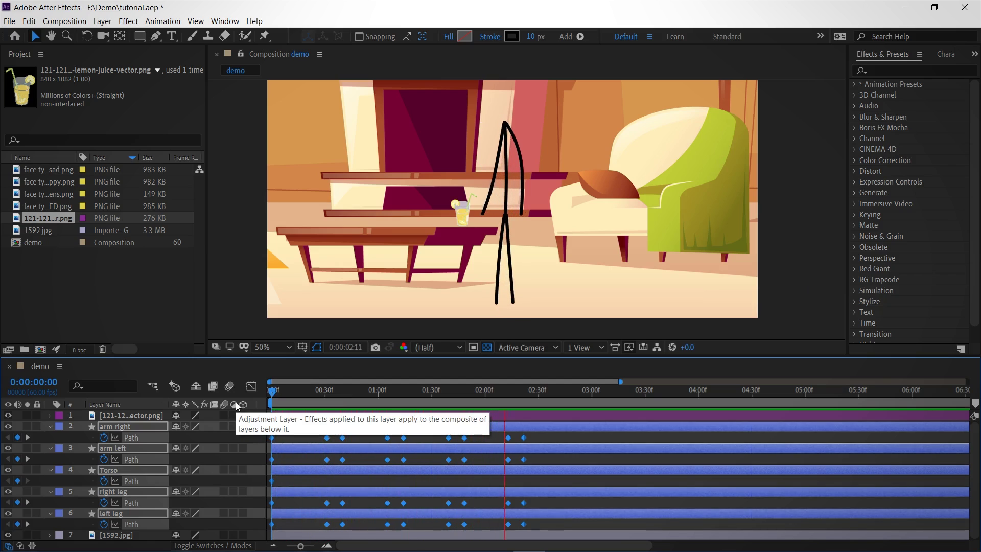
key("space")
right_click(524, 438)
mouse_move(550, 431)
left_click(705, 480)
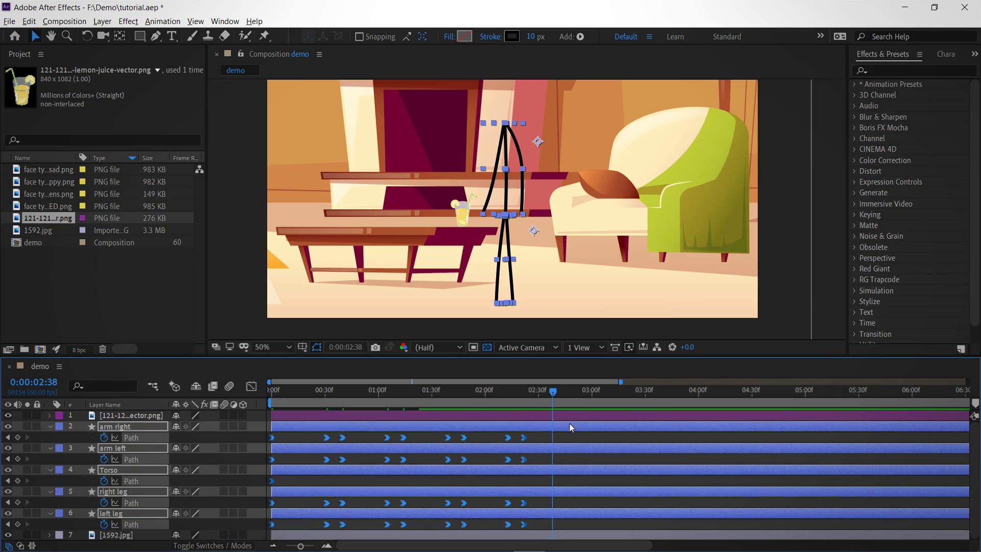
Stretch the selected Path keyframes proportionally so the walk cycle ends shortly after 0:00:02:30, and preview the slower walk.
key("Home")
key("space")
key("space")
key("space")
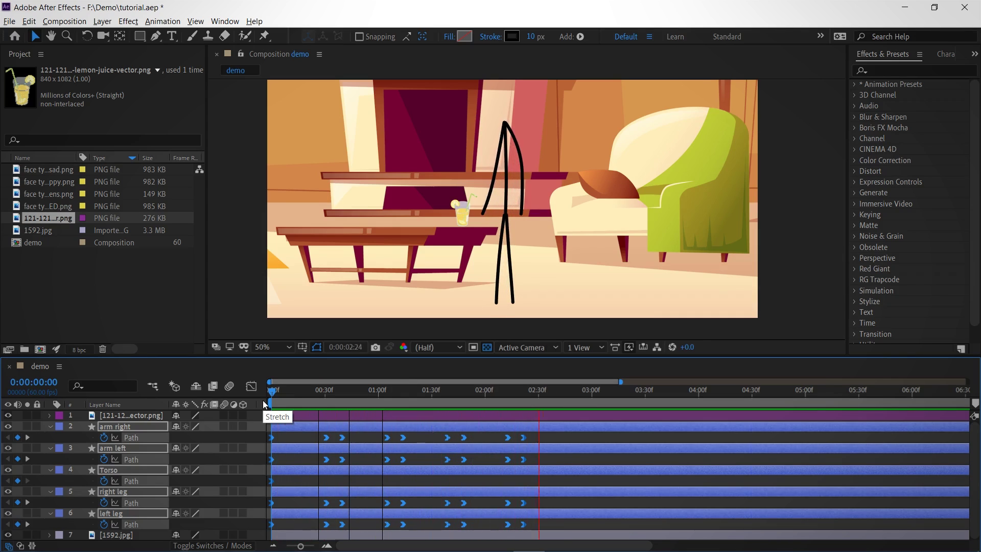
key("space")
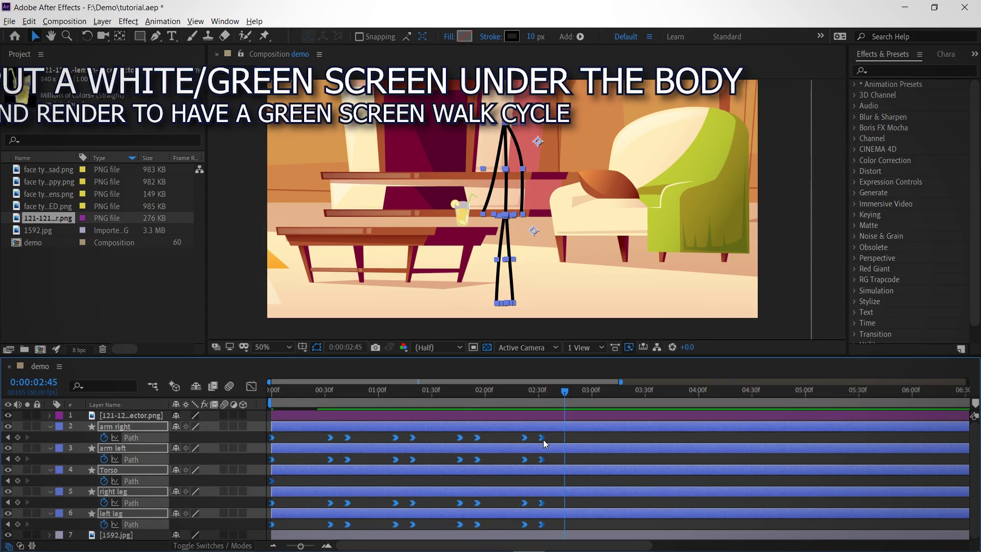
left_click_drag(450, 394, 240, 403)
key("space")
key("space")
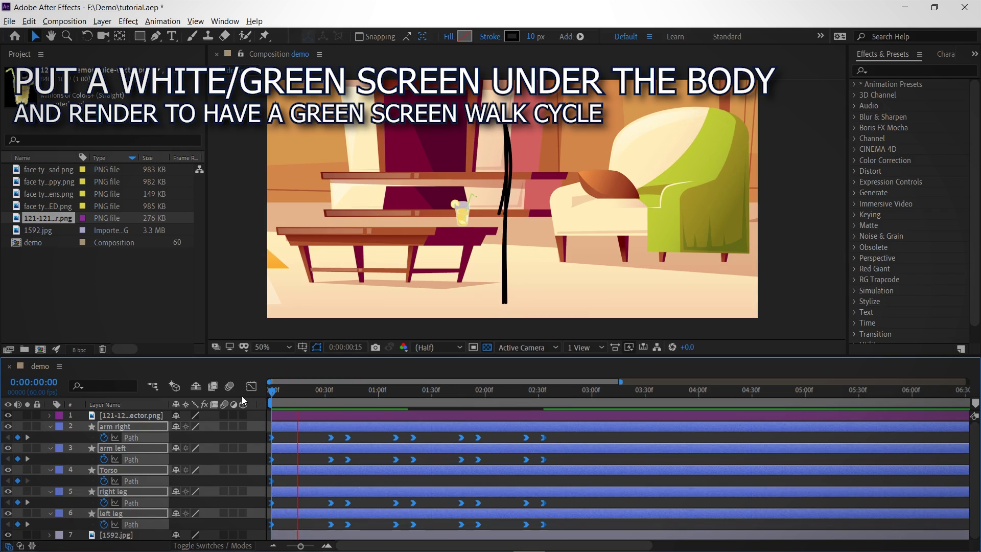
key("space")
Preview the walk cycle with the face and lens layers on the character.
key("space")
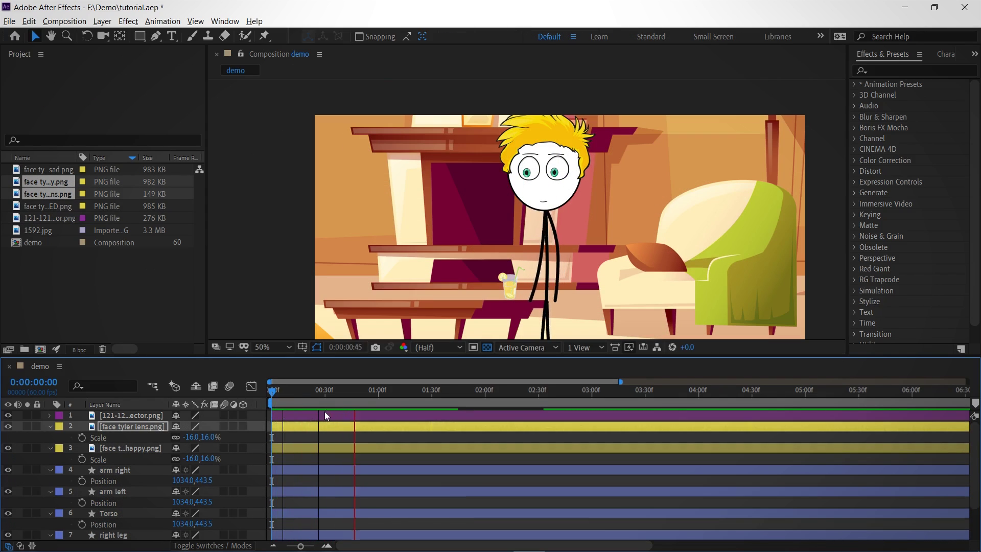
key("space")
scroll(588, 194, "down", 2)
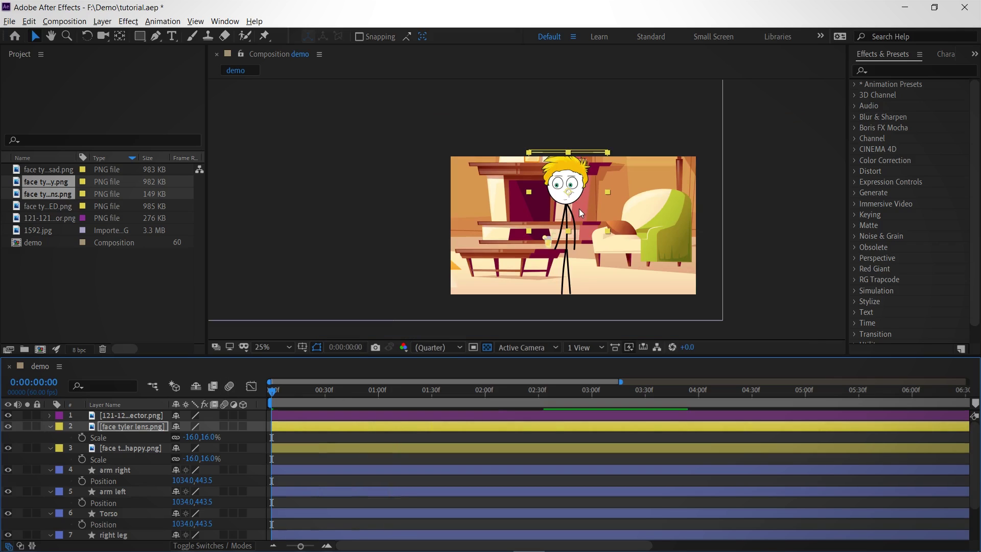
scroll(579, 208, "up", 2)
key("space")
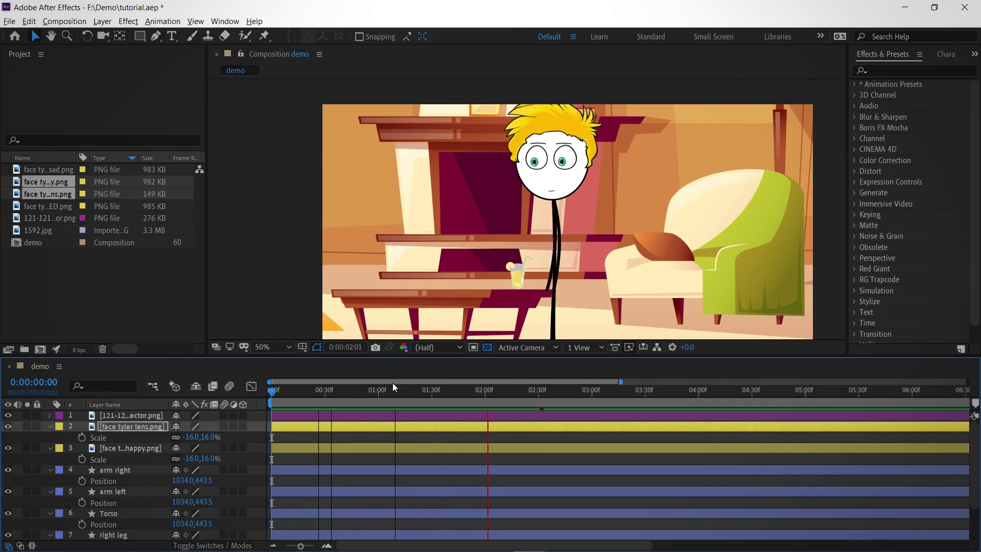
key("space")
Collapse the layers' properties and add a Path keyframe to the arm left layer at 0:00:03:41.
key("space")
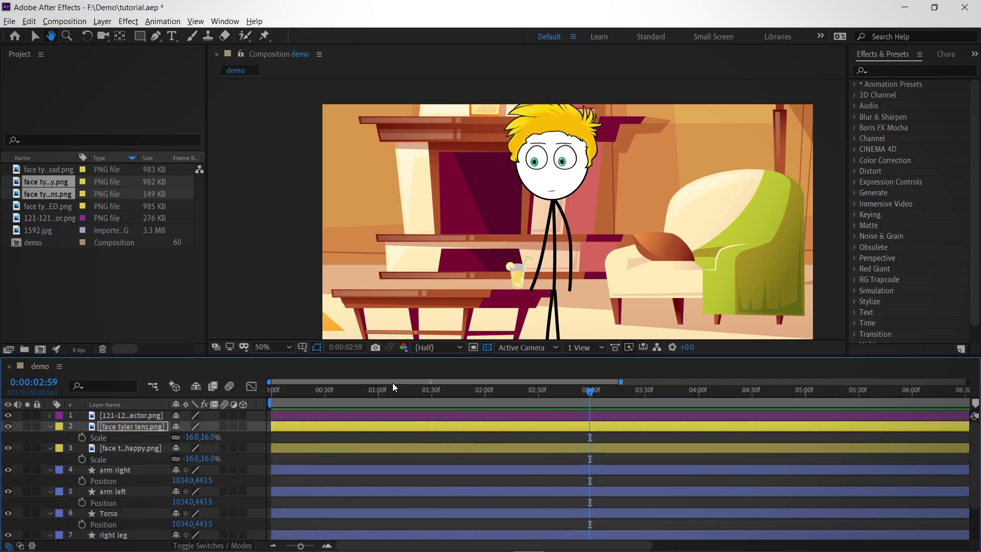
key("space")
left_click(345, 443)
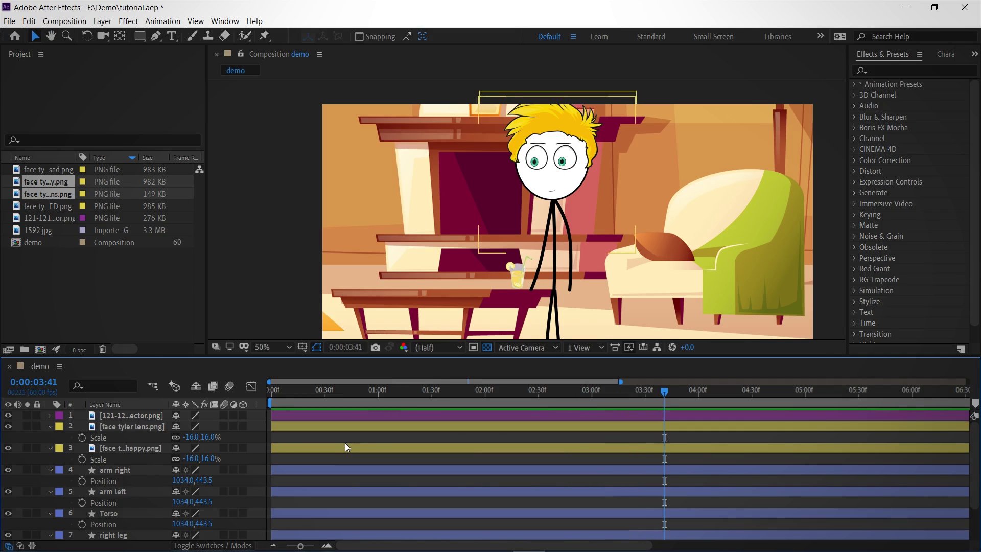
key("u")
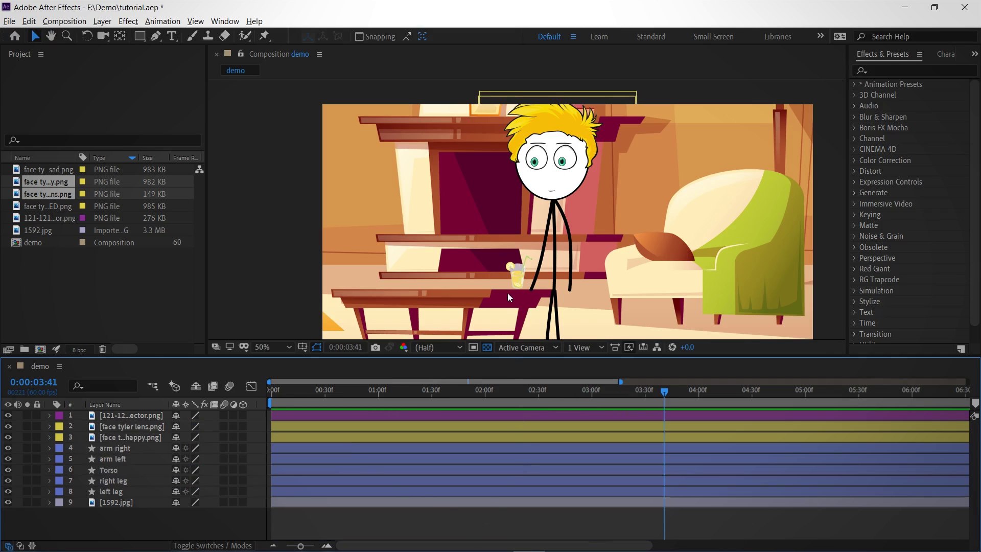
left_click(113, 459)
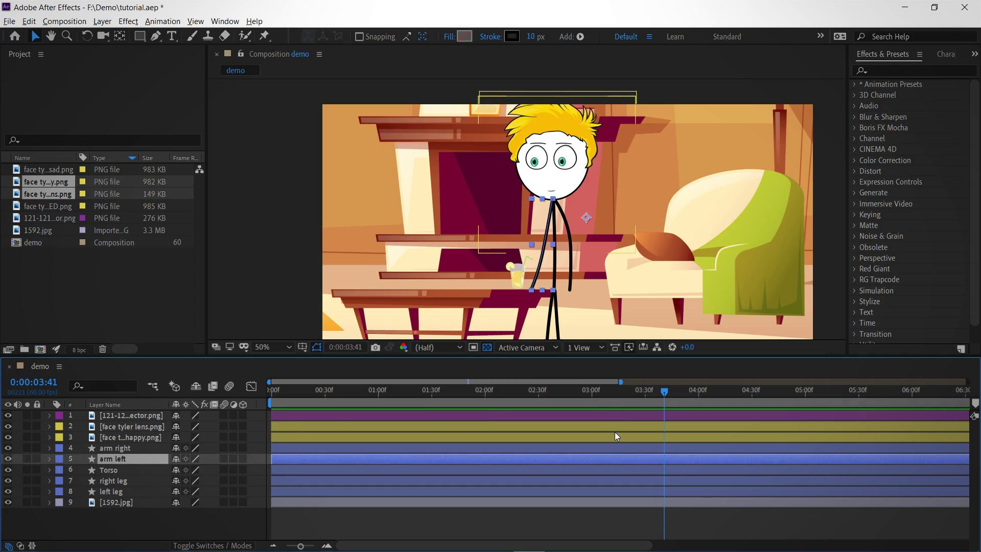
key("u")
left_click(22, 454)
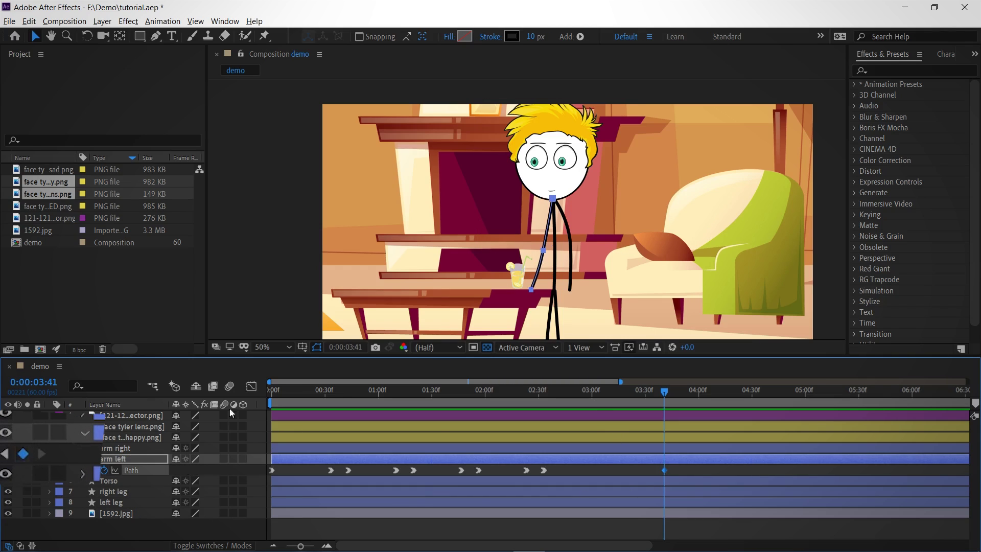
Advance the current time to 0:00:04:01 for arm left's reaching pose.
scroll(559, 320, "up", 2)
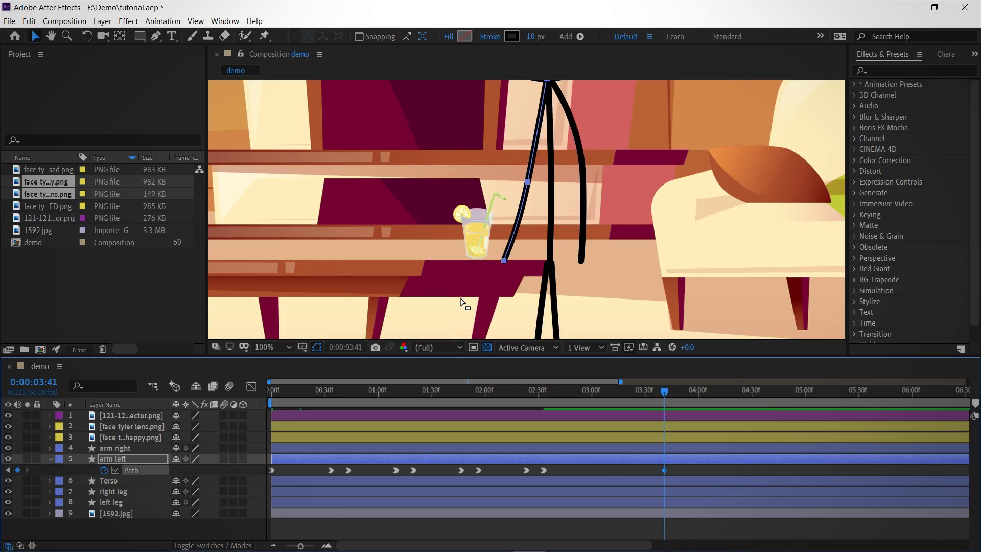
key("space")
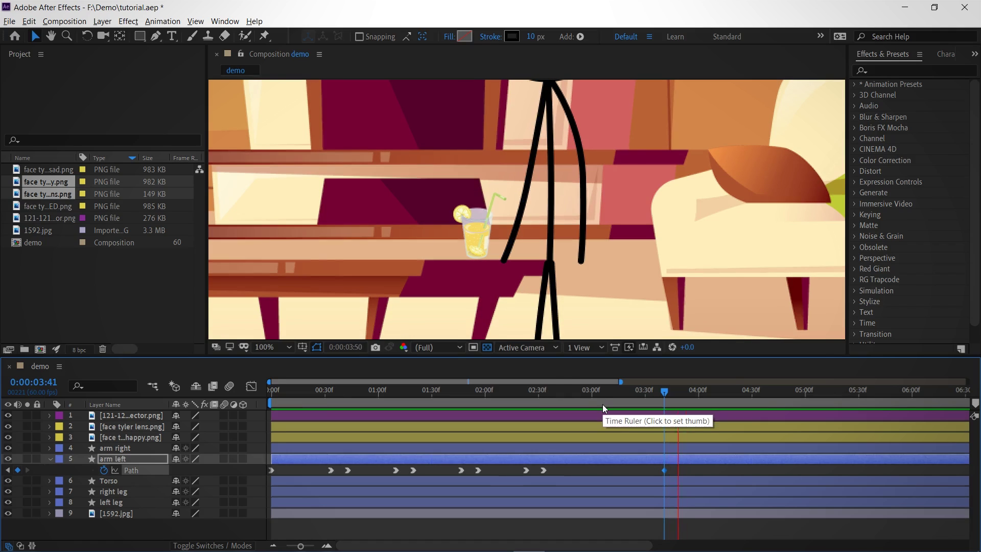
key("space")
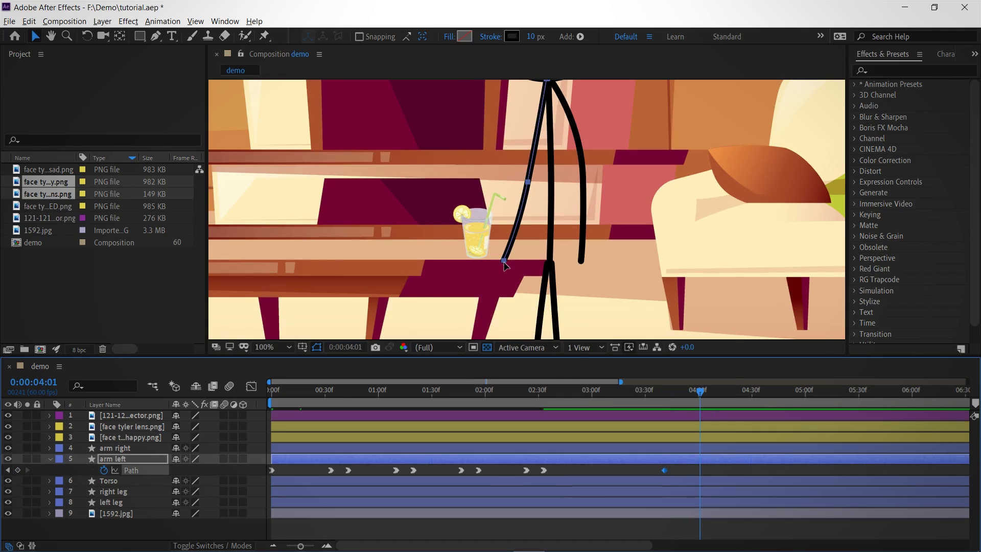
left_click(686, 471)
left_click(686, 462)
left_click(504, 262)
left_click_drag(504, 262, 484, 253)
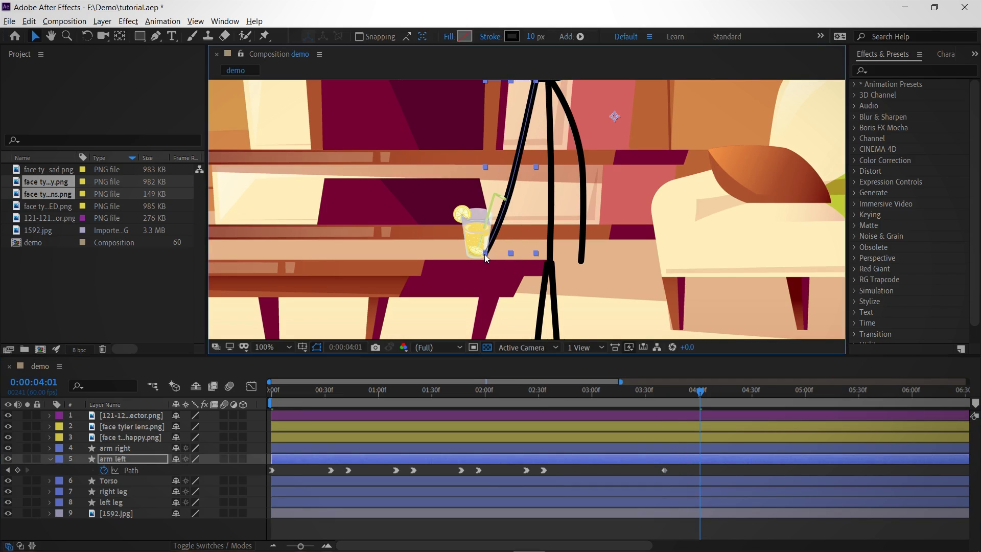
key("ctrl+z")
Reshape arm left's path at 0:00:04:01 with the Pen tool, placing the hand on the glass and adjusting the elbow point.
left_click(699, 461)
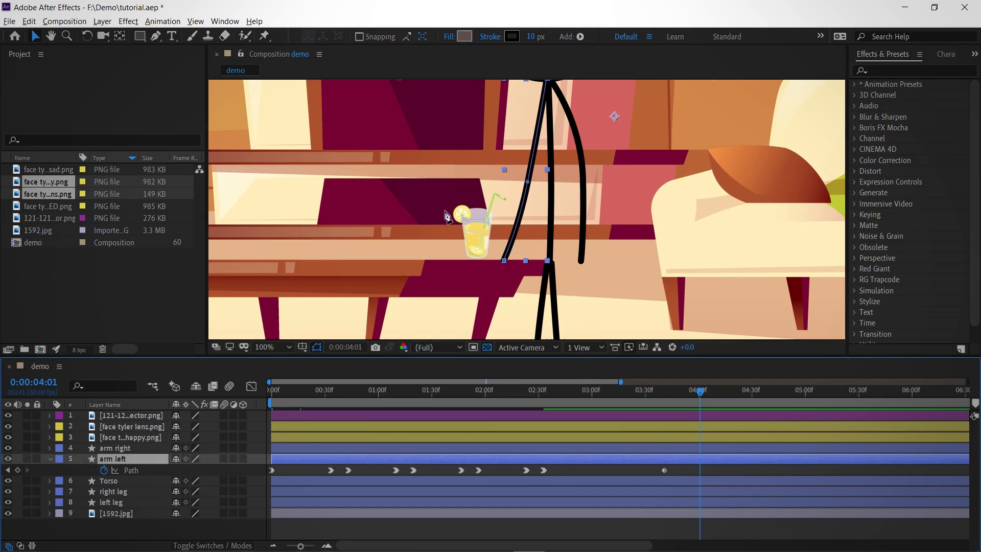
key("g")
left_click_drag(504, 261, 471, 247)
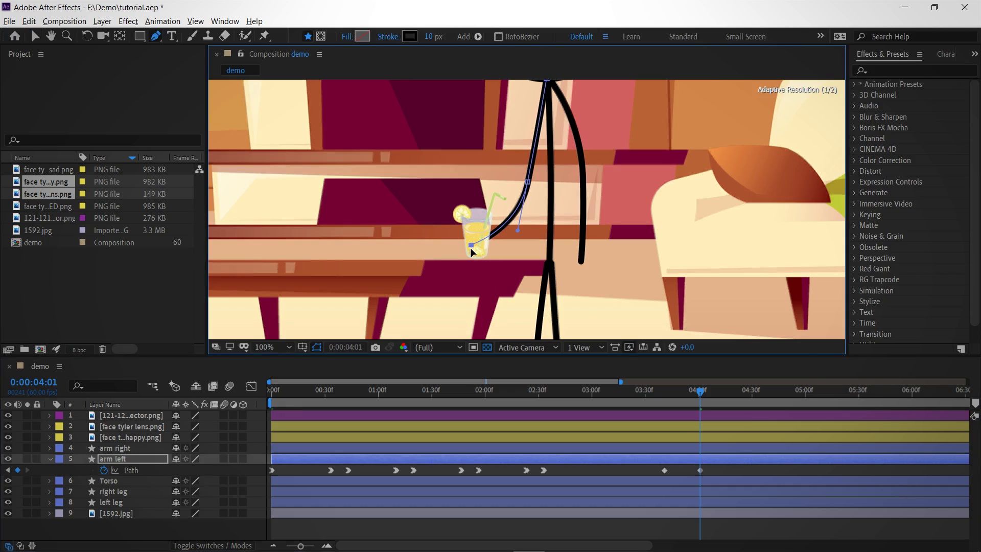
left_click_drag(528, 189, 530, 189)
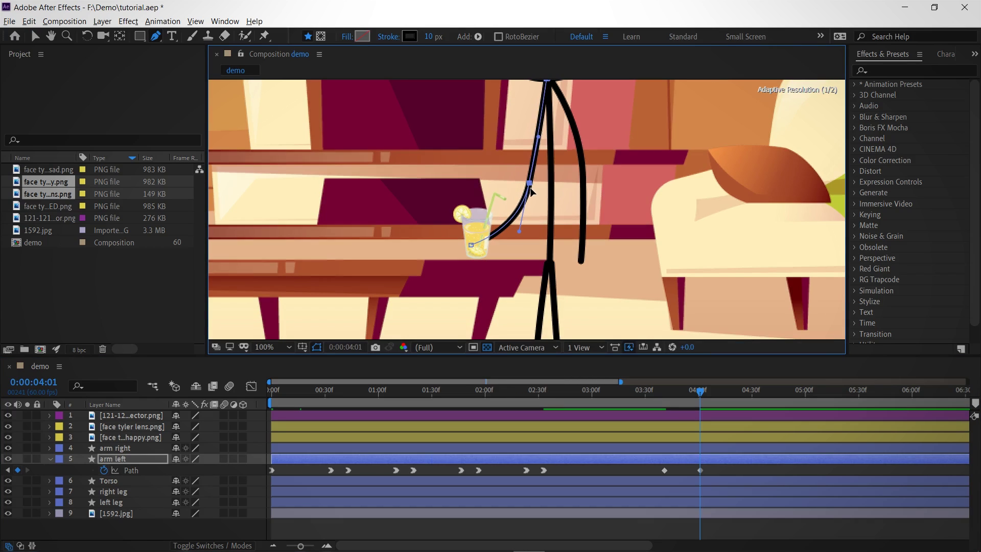
Preview the reach from 0:00:03:38 and hold the pose with an arm left Path keyframe at 0:00:04:22.
left_click(659, 391)
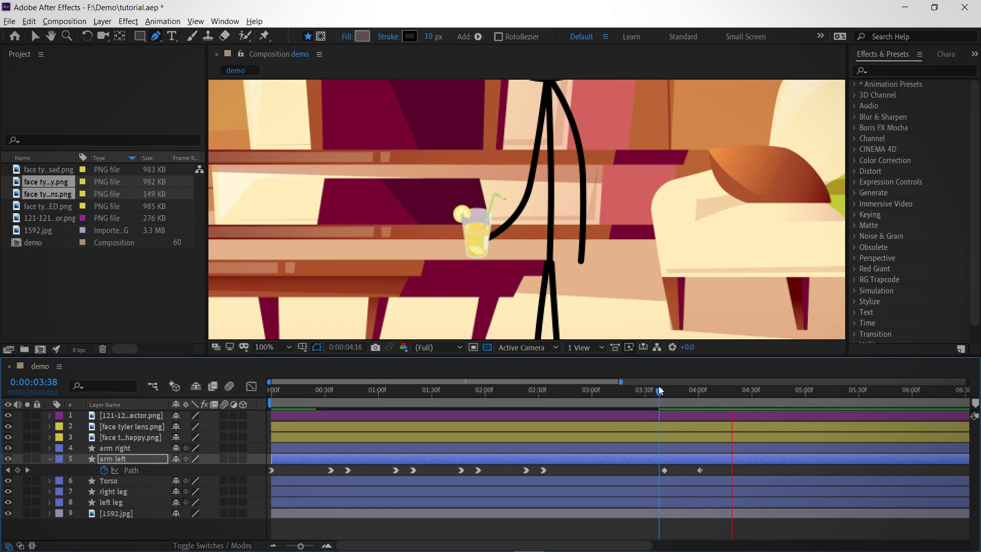
left_click(738, 391)
left_click(20, 470)
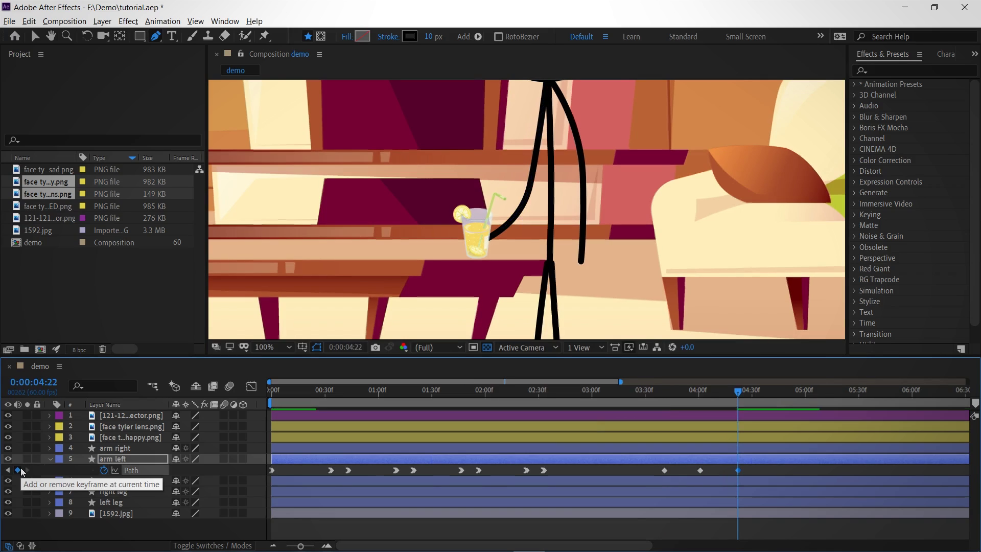
At 0:00:04:43, raise the hand end point of arm left to about shoulder height with the Pen tool.
key("space")
key("space")
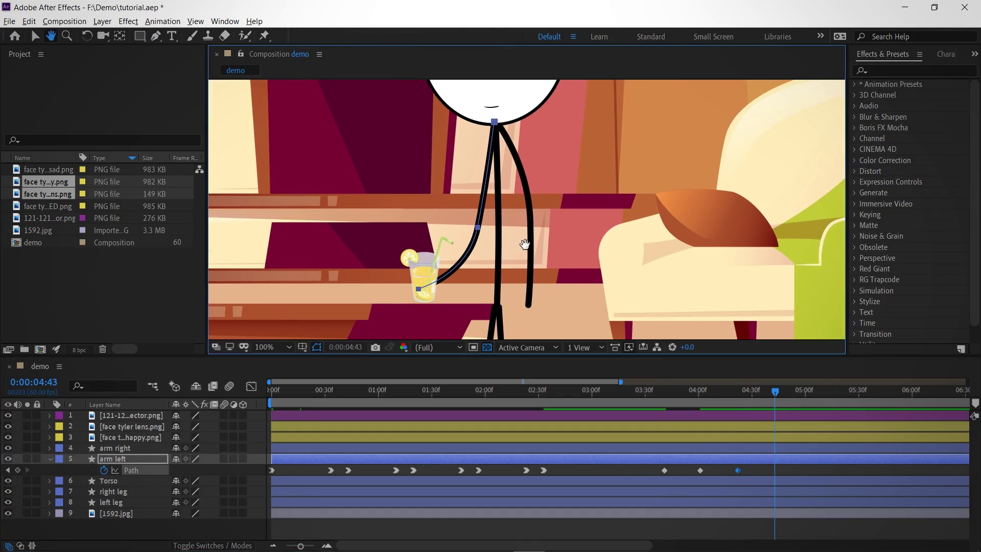
left_click_drag(523, 246, 516, 258)
key("g")
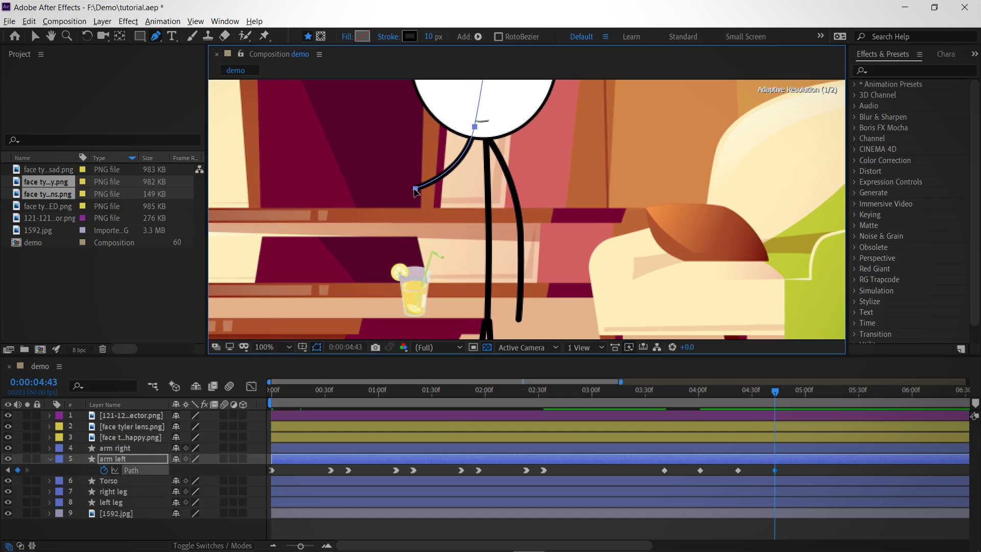
left_click(762, 458)
left_click(762, 458)
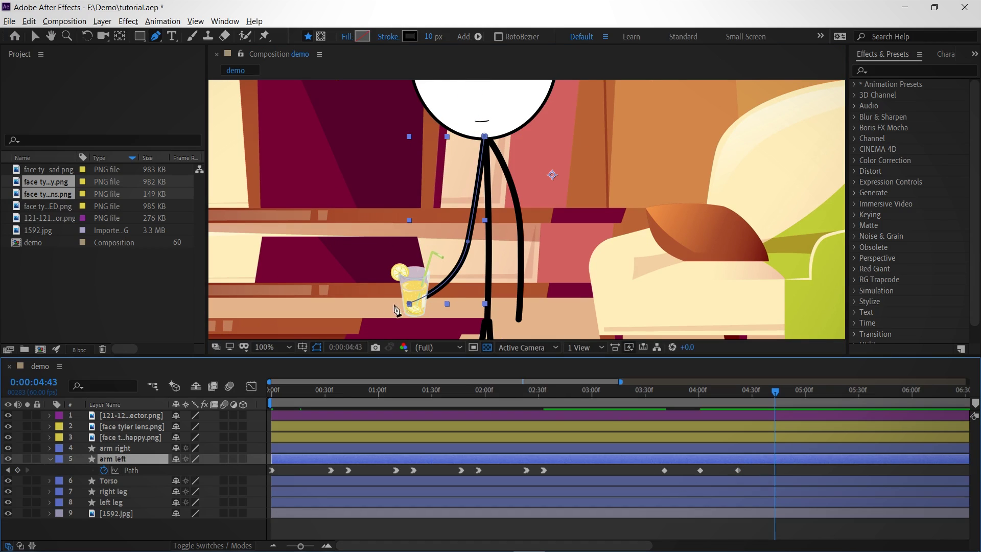
left_click_drag(410, 304, 413, 149)
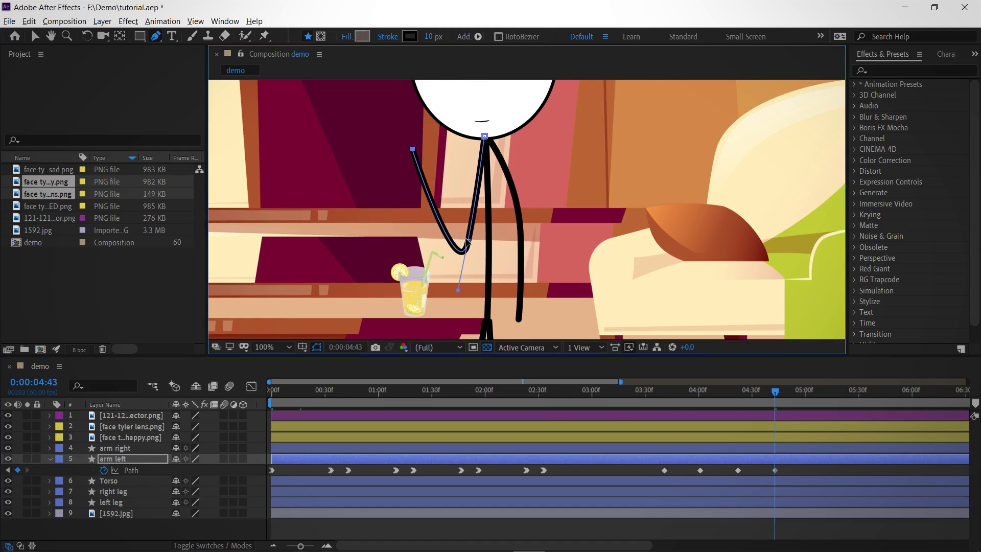
Shift arm left's elbow point outward, round the bend with its curve handle, and bring the hand closer to the body.
left_click_drag(468, 241, 459, 241)
left_click_drag(449, 290, 428, 273)
left_click(413, 149)
left_click_drag(415, 151, 434, 157)
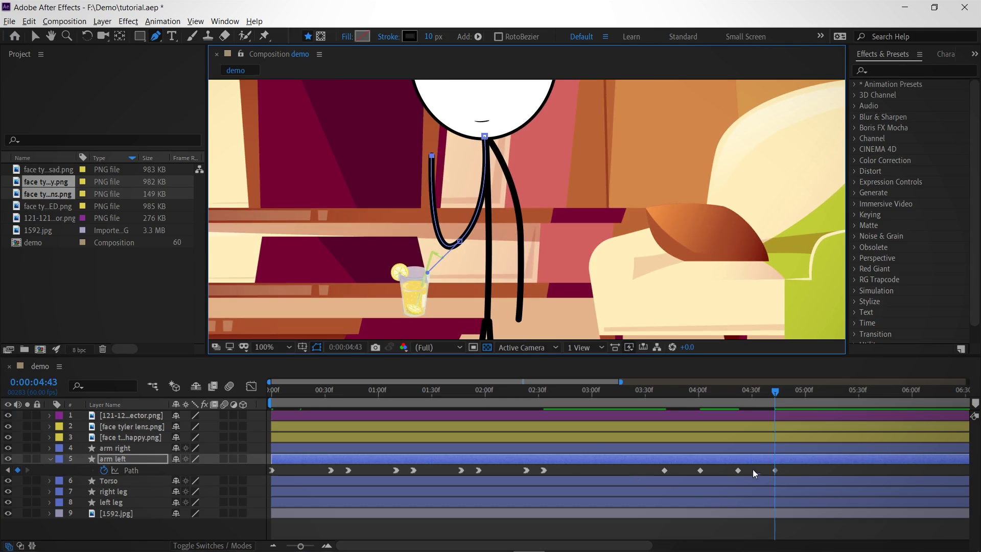
Start Position and Rotation keyframes on the lemonade glass layer at 0:00:04:43.
left_click(759, 445)
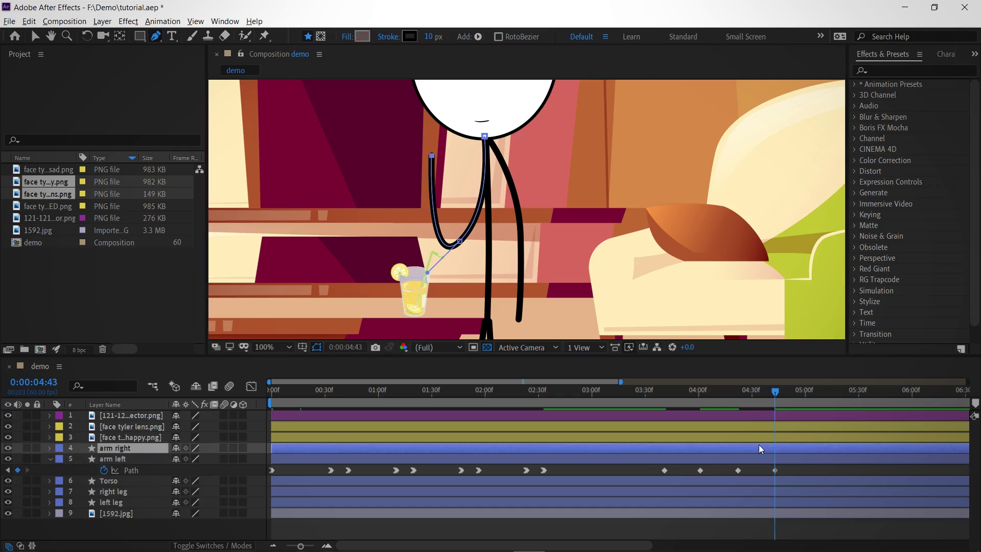
left_click(760, 414)
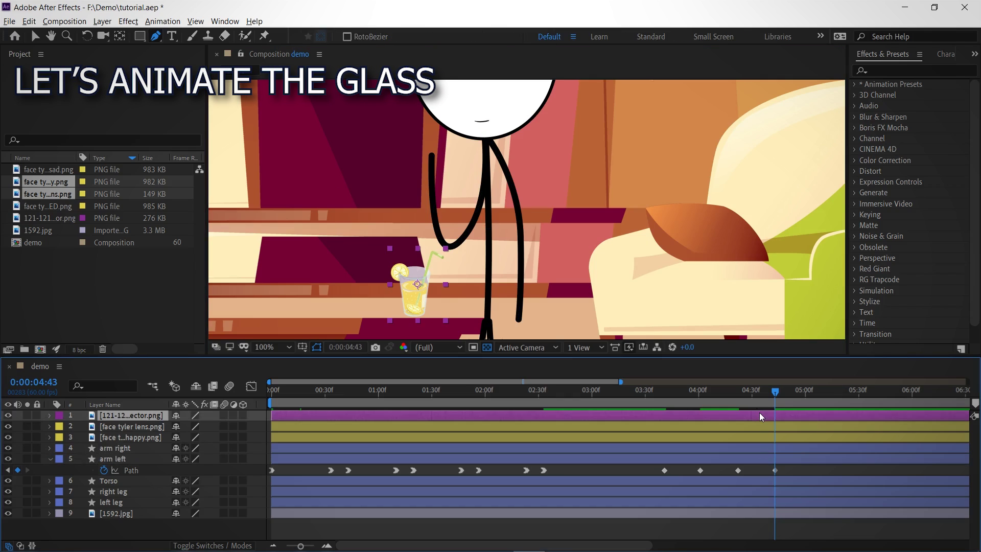
key("p")
key("shift+r")
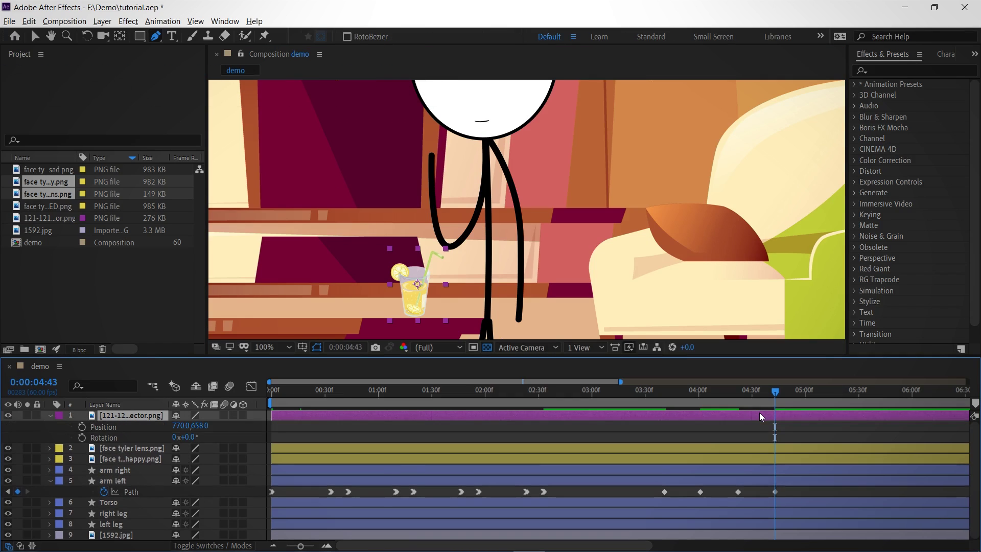
left_click(83, 437)
left_click(82, 427)
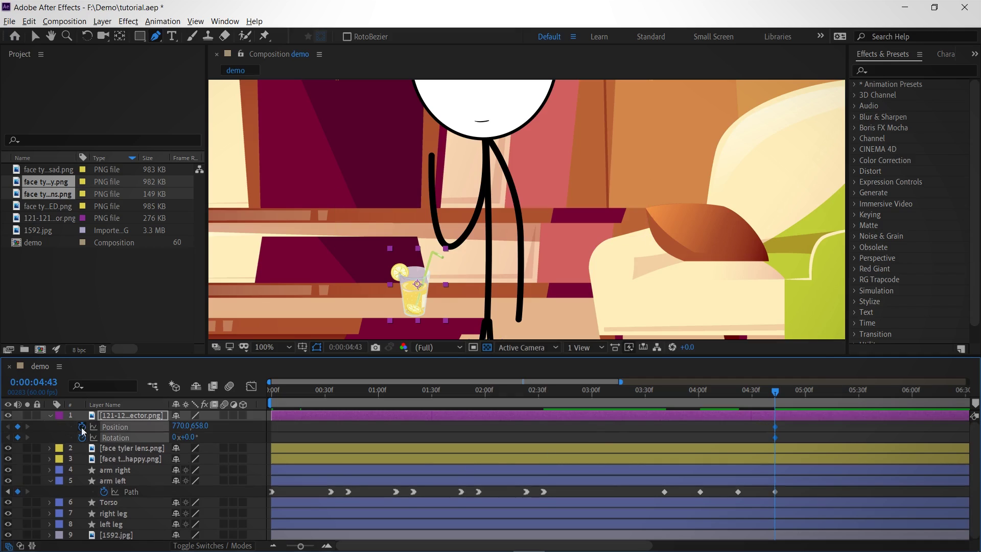
Add Position and Rotation keyframes to the glass layer at arm left's 0:00:04:22 keyframe.
left_click(8, 492)
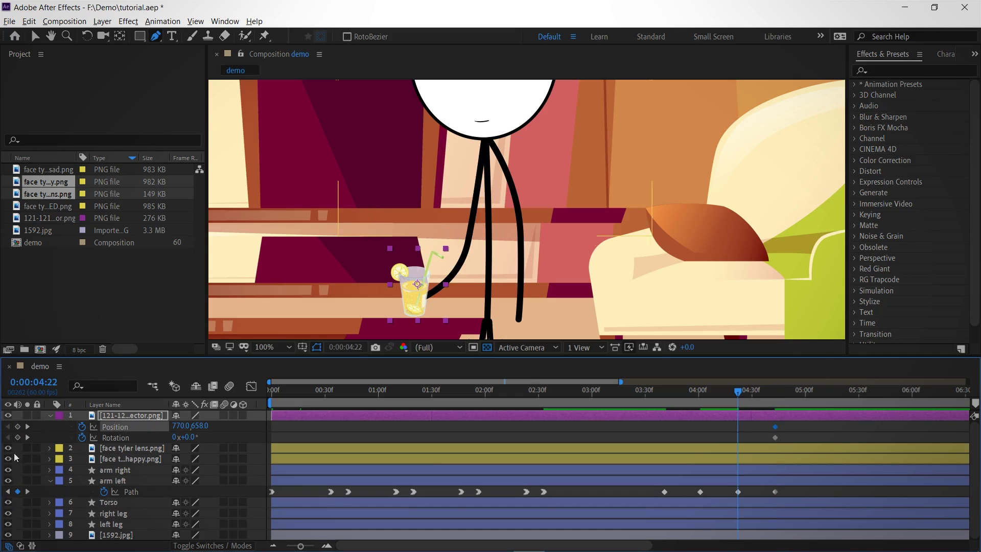
left_click(17, 437)
left_click(18, 426)
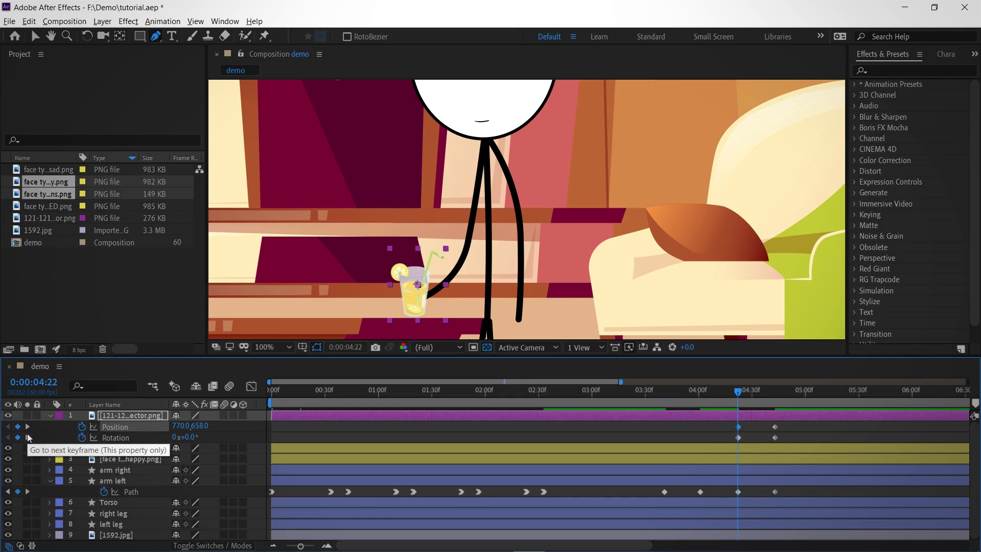
At 0:00:04:43, raise the lemonade glass to the figure's mouth at position 827, 375 and tilt it 19.1° toward the face.
left_click(28, 437)
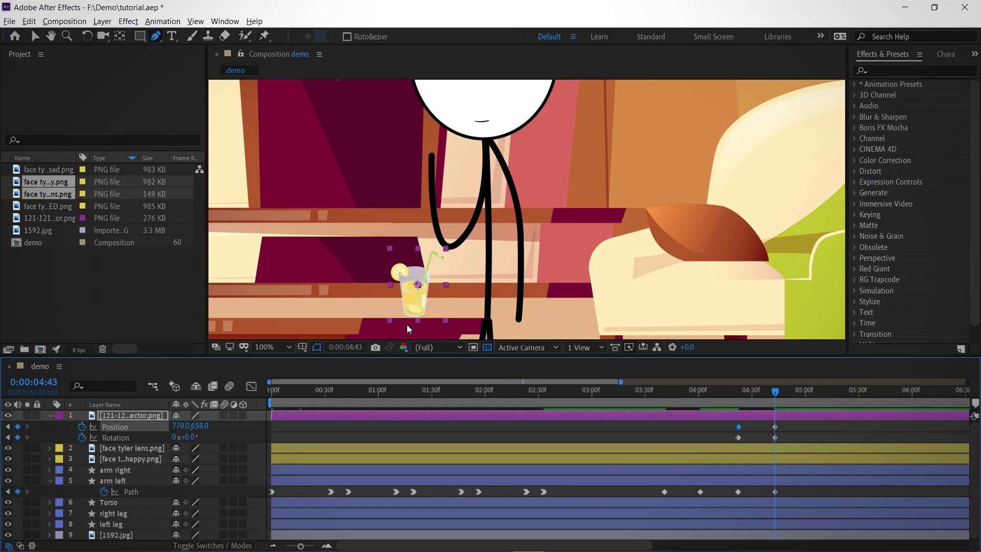
key("v")
left_click_drag(431, 305, 450, 147)
key("w")
key("v")
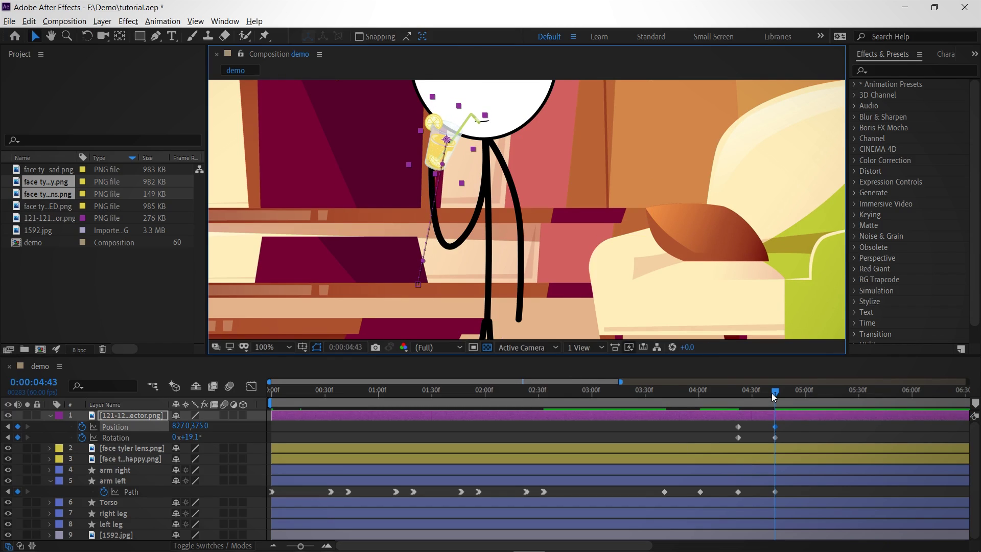
left_click(763, 394)
left_click_drag(750, 393, 743, 396)
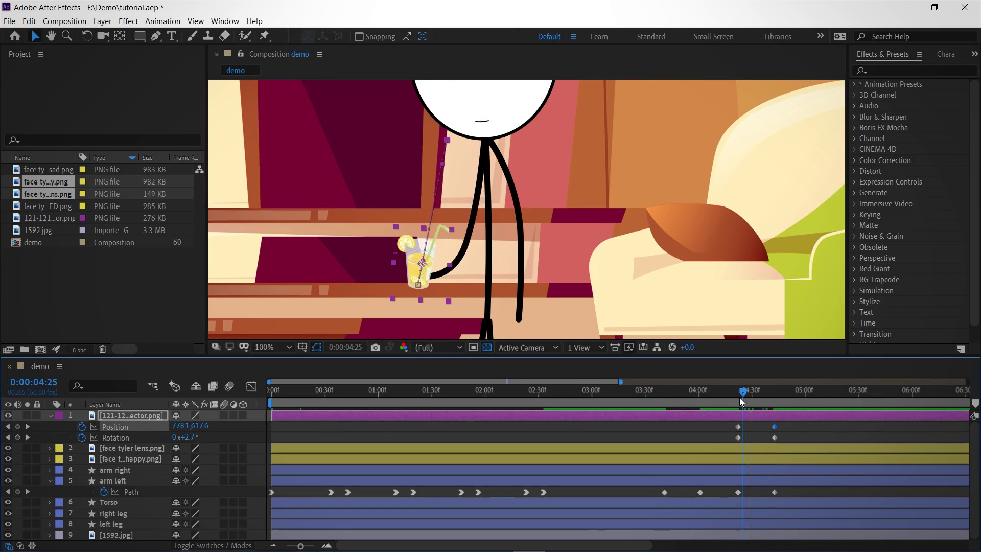
At 0:00:04:43, shift arm left's hand point over to meet the raised glass and adjust the elbow bend with the Pen tool.
left_click(28, 437)
left_click(442, 169)
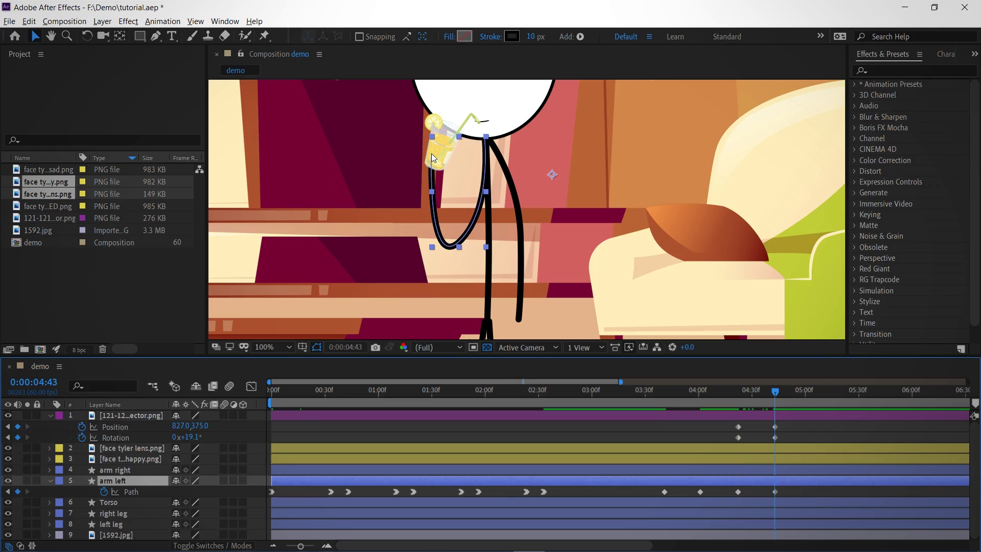
key("g")
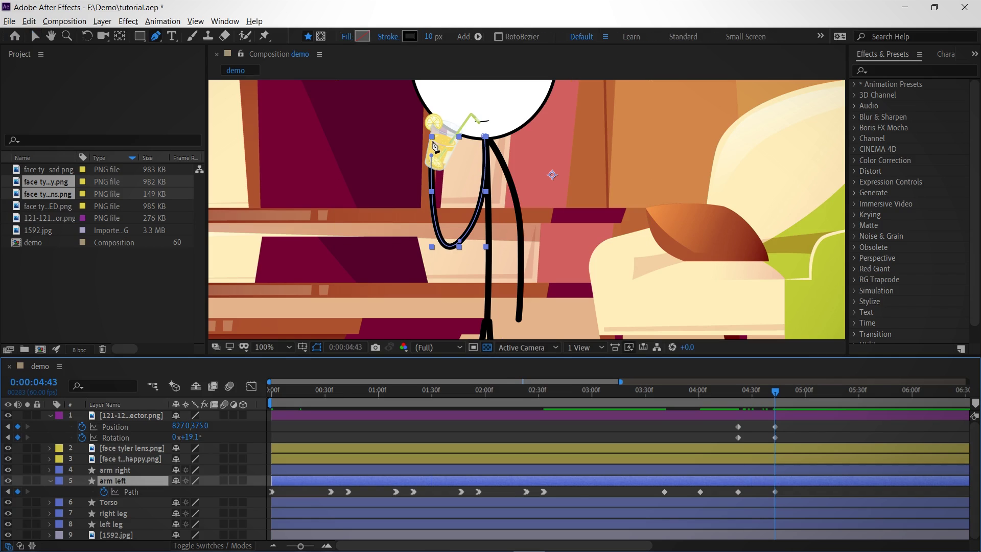
left_click_drag(433, 155, 440, 155)
scroll(440, 156, "down", 1)
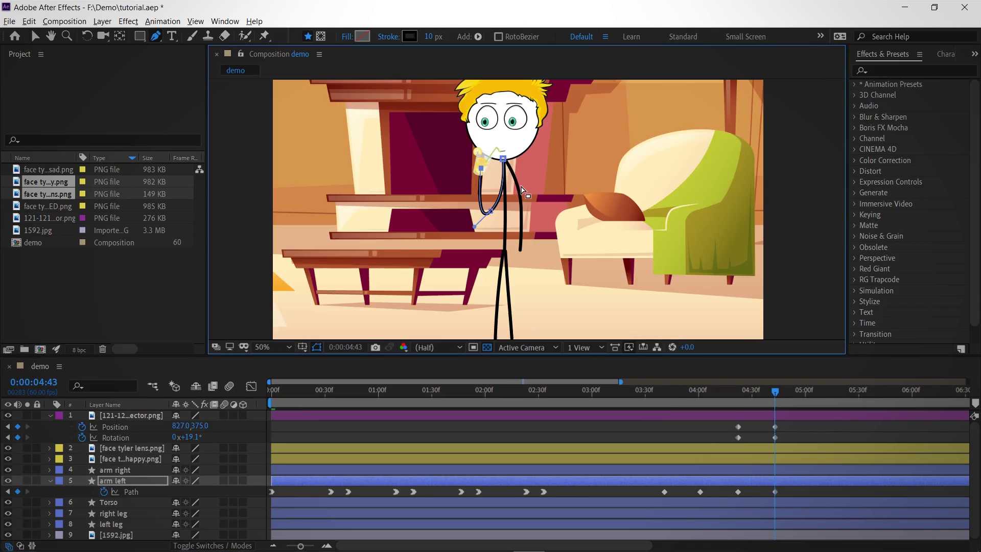
scroll(485, 244, "up", 1)
left_click_drag(514, 210, 509, 200)
left_click_drag(481, 243, 479, 237)
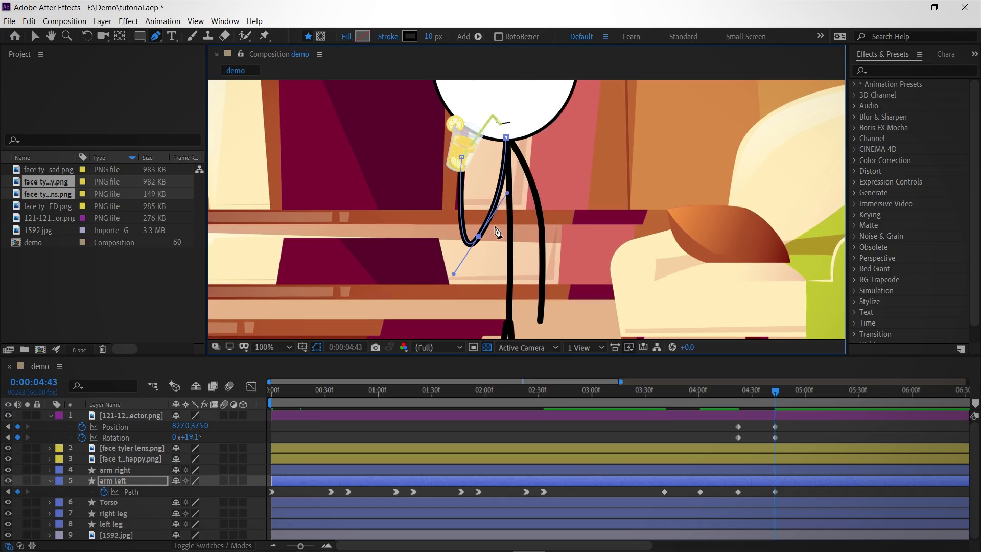
scroll(610, 286, "down", 1)
Preview the lift and slow it by moving the 0:00:04:43 glass and arm left keyframes to about 0:00:05:10.
left_click_drag(775, 392, 724, 392)
key("space")
key("space")
left_click_drag(791, 423, 766, 498)
left_click_drag(776, 492, 782, 492)
key("ctrl+z")
left_click_drag(790, 423, 767, 497)
left_click_drag(775, 492, 823, 493)
left_click(643, 391)
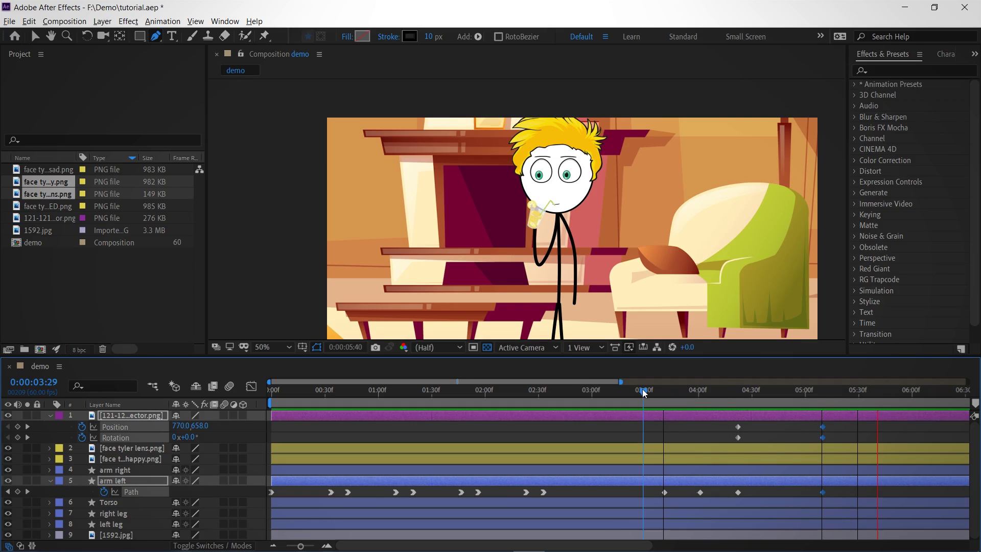
key("space")
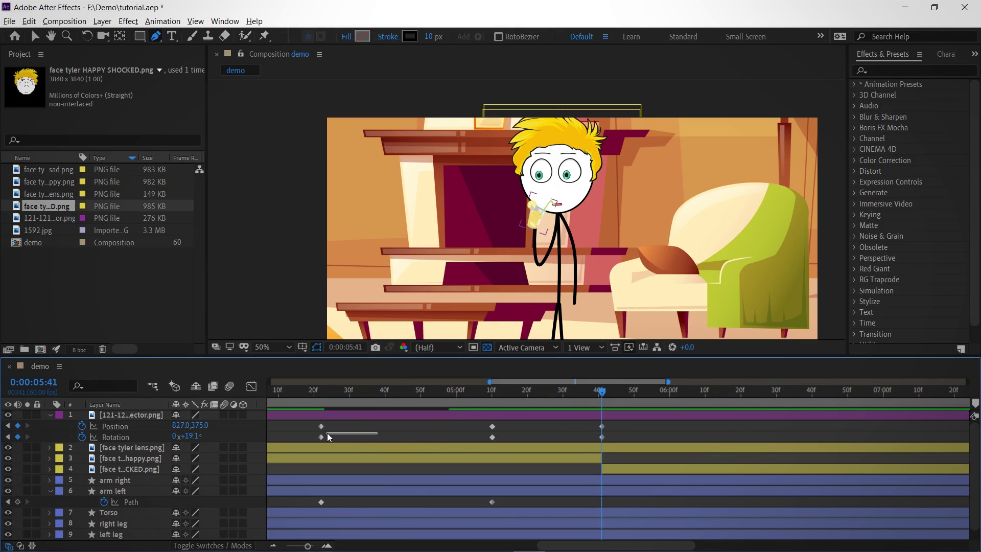
Copy the glass's 0:00:04:22 Position and Rotation keyframes to 0:00:05:49 and move the glass there to 762, 552.
left_click_drag(327, 433, 319, 438)
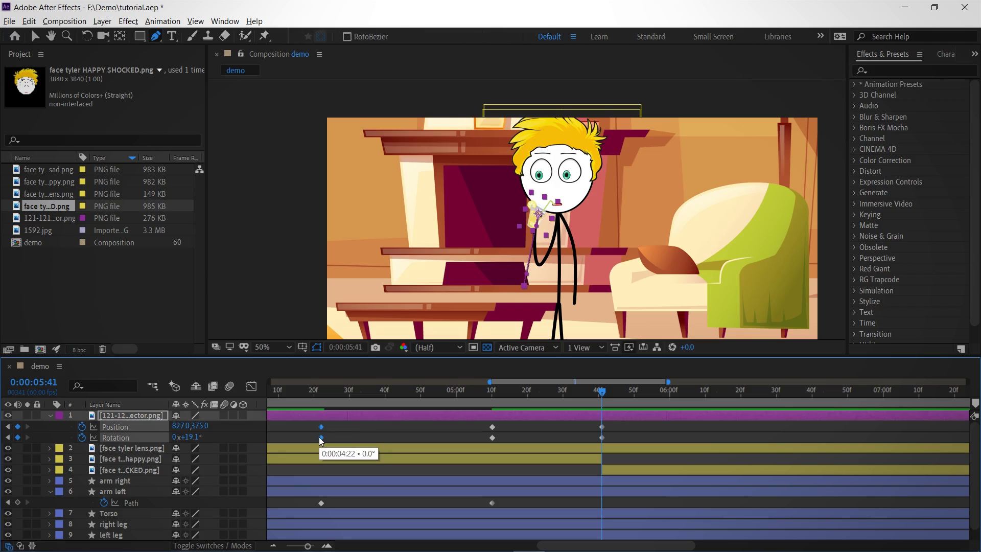
left_click(630, 399)
key("ctrl+v")
key("v")
left_click_drag(522, 290, 519, 262)
Add arm left Path keyframes at 0:00:05:41 and 0:00:05:49.
left_click(637, 492)
left_click(18, 503)
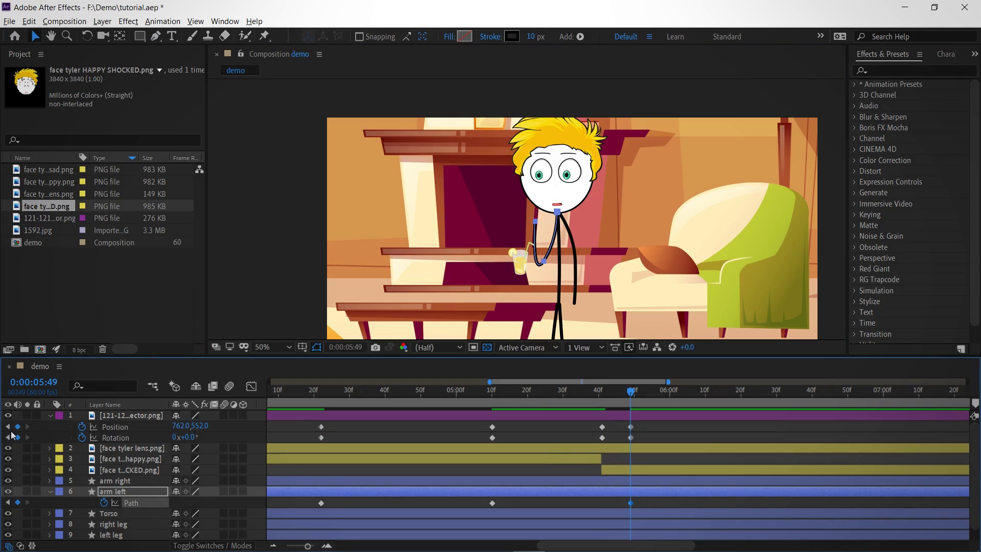
left_click(8, 437)
left_click(18, 502)
key("k")
At 0:00:05:49, lower arm left's hand end point toward the lowered glass with the Pen tool.
scroll(548, 249, "up", 2)
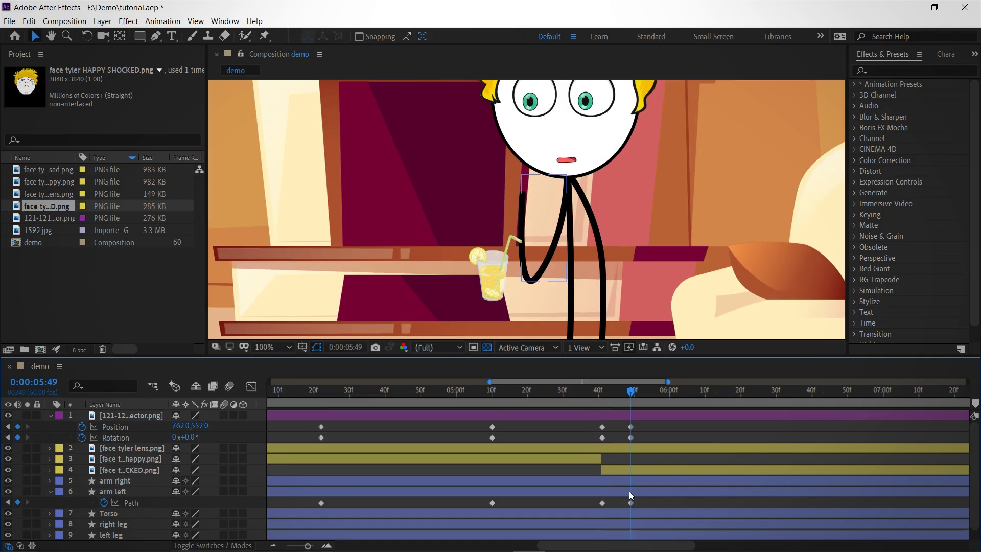
key("g")
left_click_drag(522, 194, 540, 287)
scroll(539, 286, "down", 1)
Preview the lowering motion and move the 0:00:05:49 glass and arm left keyframes to about 0:00:05:56.
left_click_drag(634, 396, 597, 394)
key("space")
key("space")
left_click_drag(643, 424, 638, 503)
left_click(576, 390)
key("space")
key("space")
left_click_drag(637, 427, 649, 428)
left_click(599, 390)
key("space")
Start a Position keyframe on the face tyler lens layer at 0:00:06:09.
left_click_drag(599, 390, 702, 391)
left_click(689, 447)
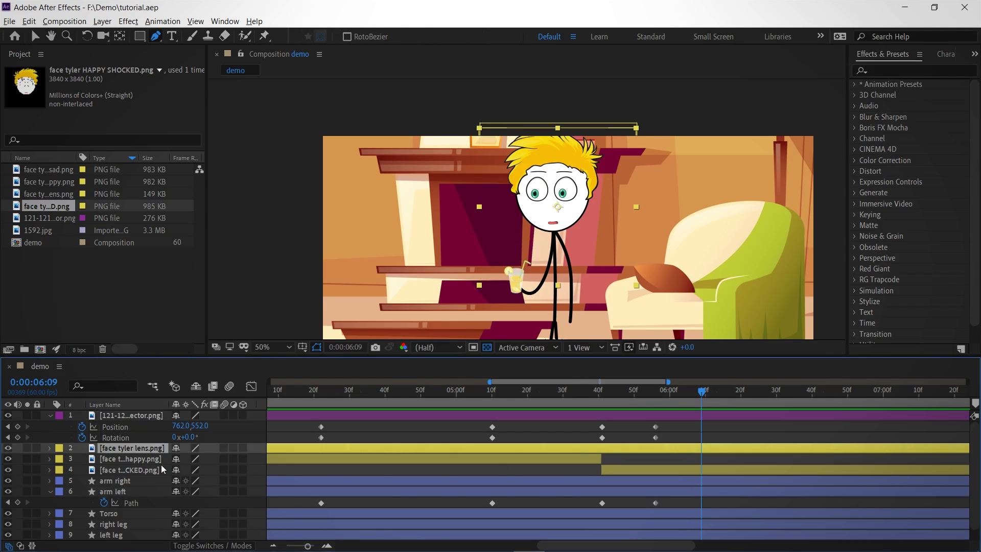
key("p")
left_click(81, 459)
Twenty frames further on, at 0:00:06:29, move the face tyler lens layer to position 933, 259.5.
key("shift+Page_Down")
key("shift+Page_Down")
scroll(502, 190, "up", 1)
key("v")
left_click_drag(561, 230, 570, 222)
scroll(569, 221, "down", 4)
left_click(765, 425)
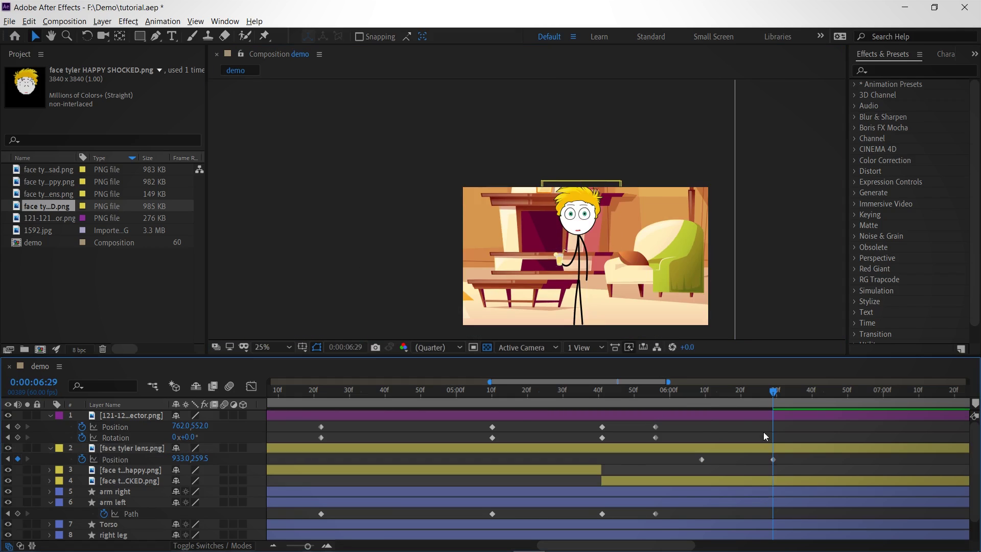
Apply keyframe easing to the glass and lens keyframes and to arm left's Path keyframes of the pick-up motion.
left_click_drag(771, 393, 350, 401)
scroll(420, 428, "down", 4)
left_click_drag(647, 425, 464, 520)
right_click(469, 512)
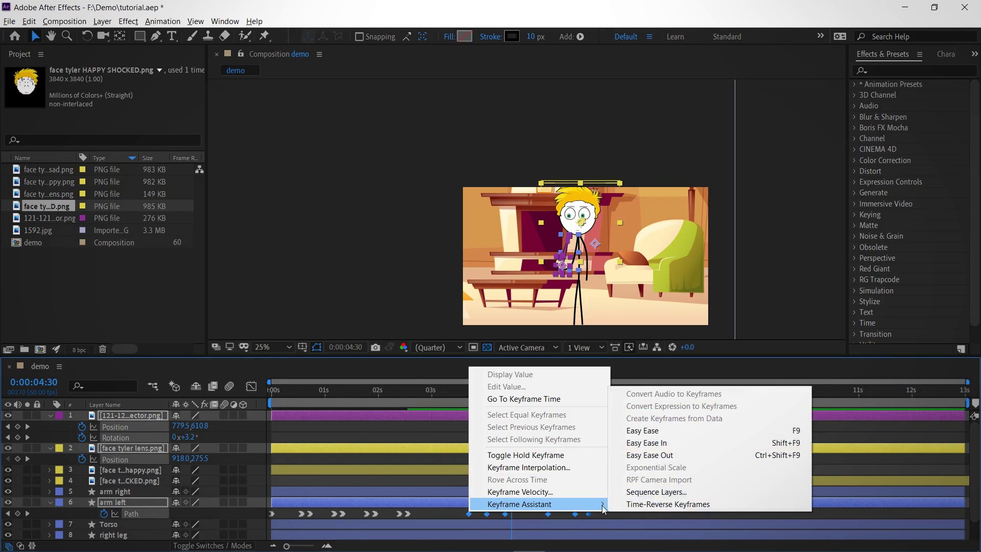
left_click(665, 385)
Pre-compose the face, lens, arm, torso and leg layers into a new composition named tyler, moving all attributes into it.
left_click_drag(446, 396, 432, 398)
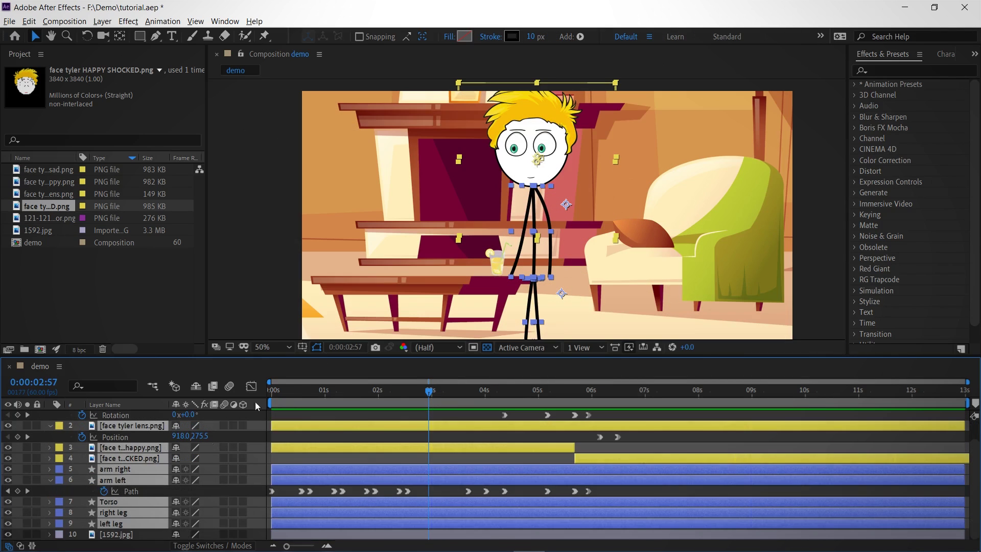
scroll(522, 258, "up", 1)
scroll(522, 257, "down", 2)
scroll(523, 257, "up", 2)
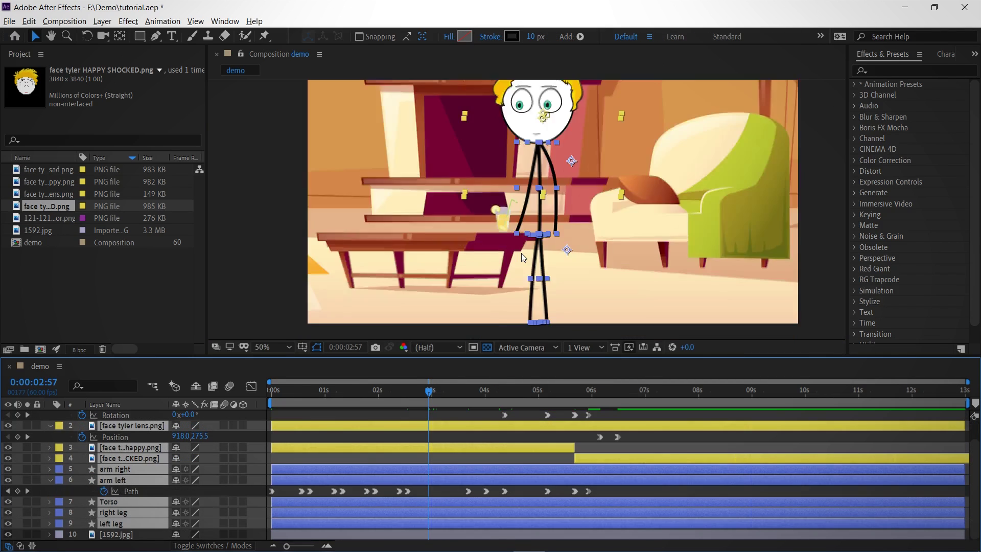
scroll(522, 257, "down", 2)
scroll(522, 257, "up", 1)
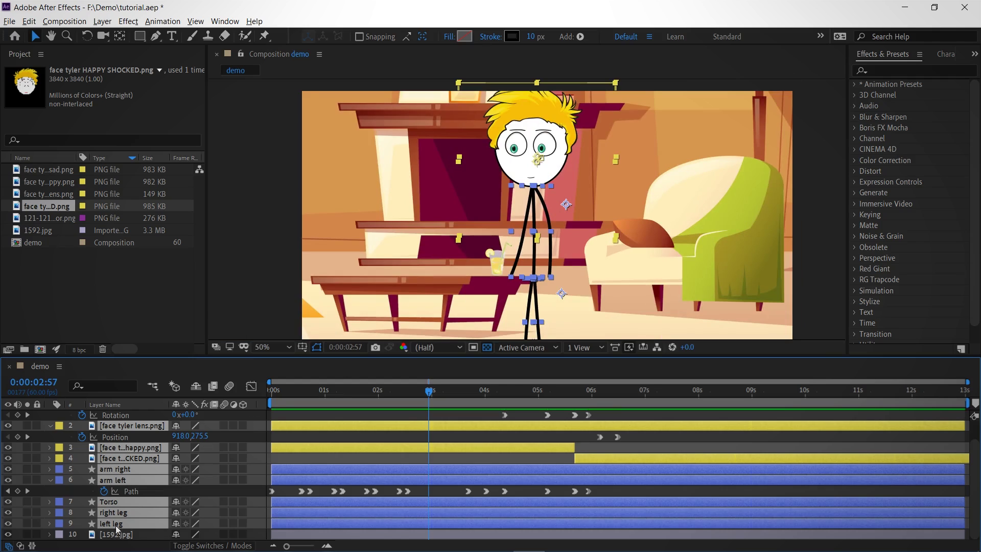
scroll(122, 477, "up", 1)
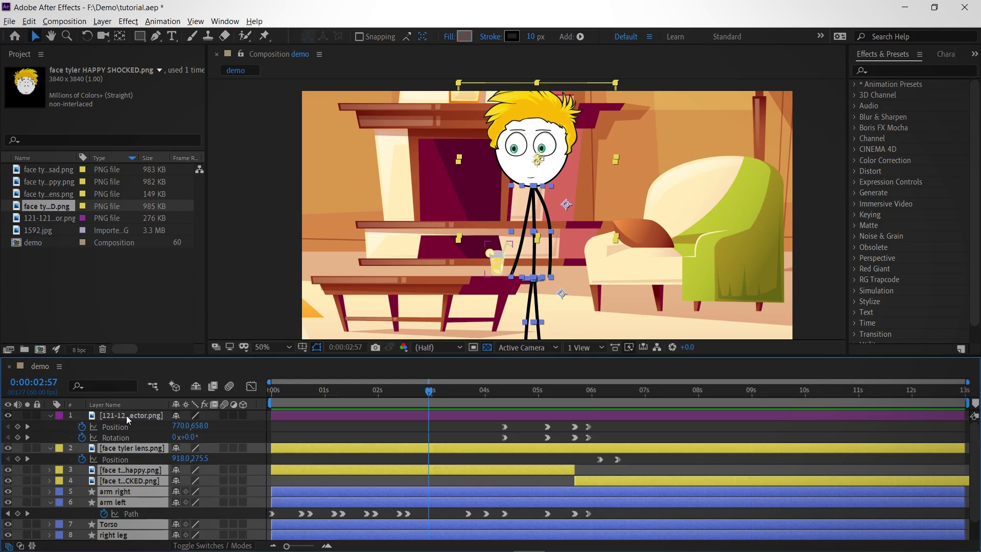
scroll(127, 419, "down", 1)
right_click(138, 466)
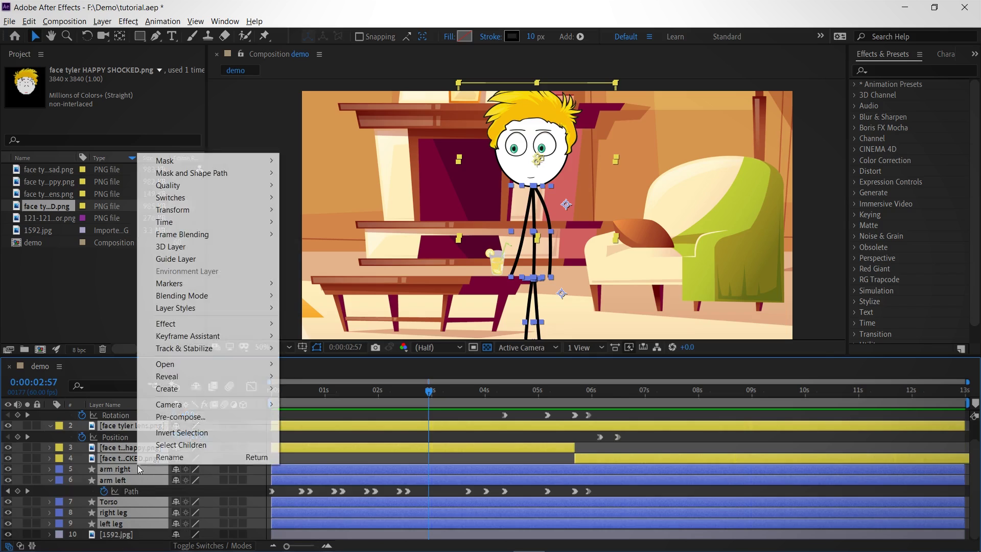
left_click(165, 417)
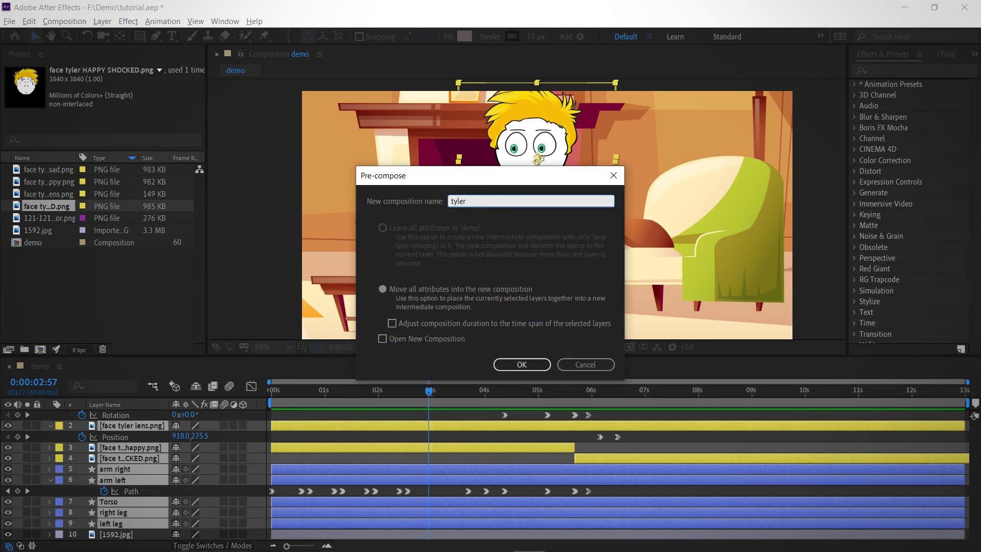
key("Return")
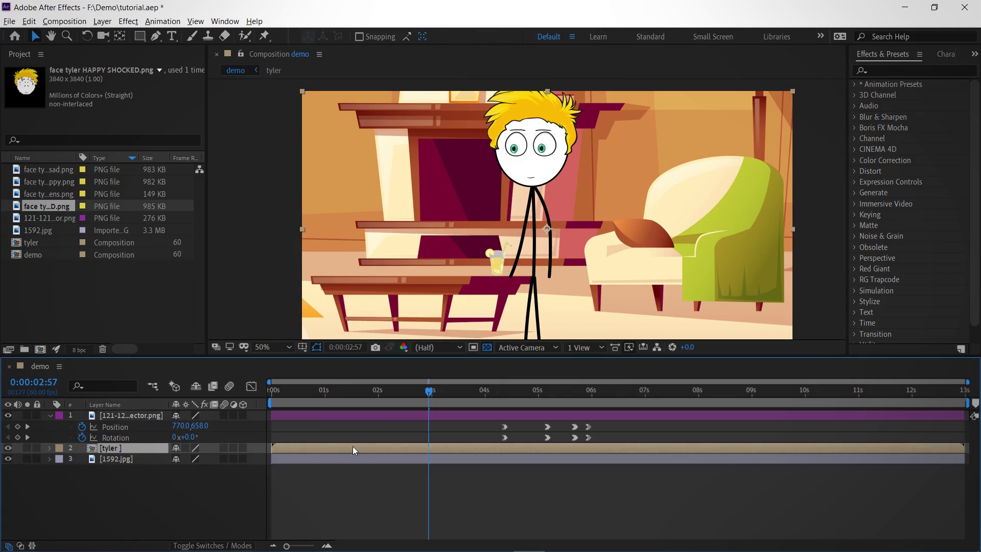
Keyframe the tyler layer's Position from 2166, 540 at 0:00:00:00 to 960, 540 at about 0:00:02:20 and preview the entrance.
key("Home")
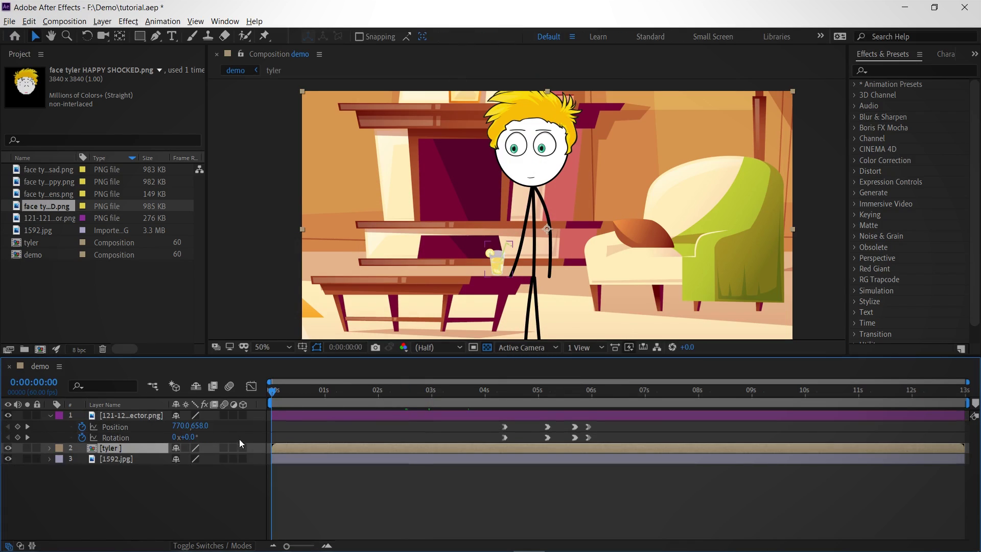
key("alt+shift+p")
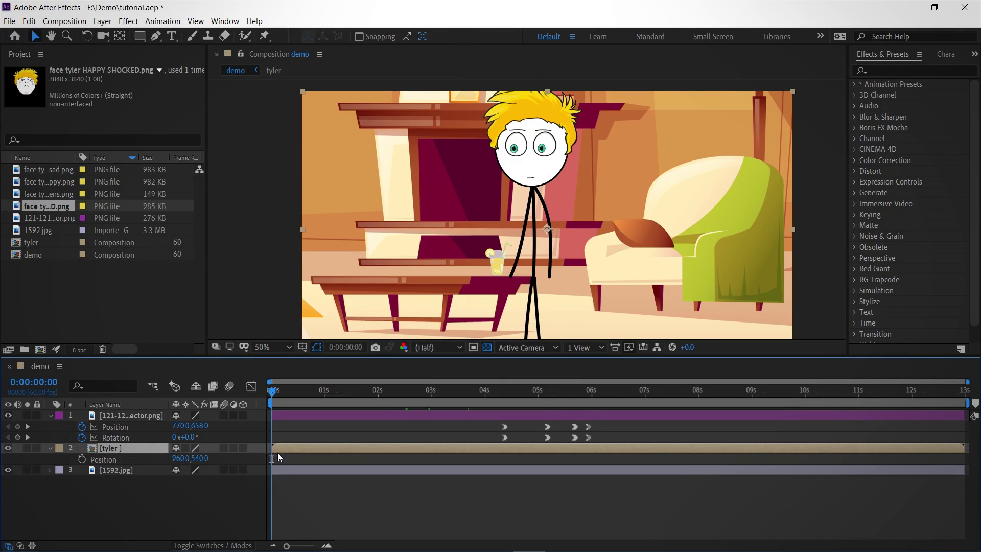
left_click_drag(280, 394, 397, 407)
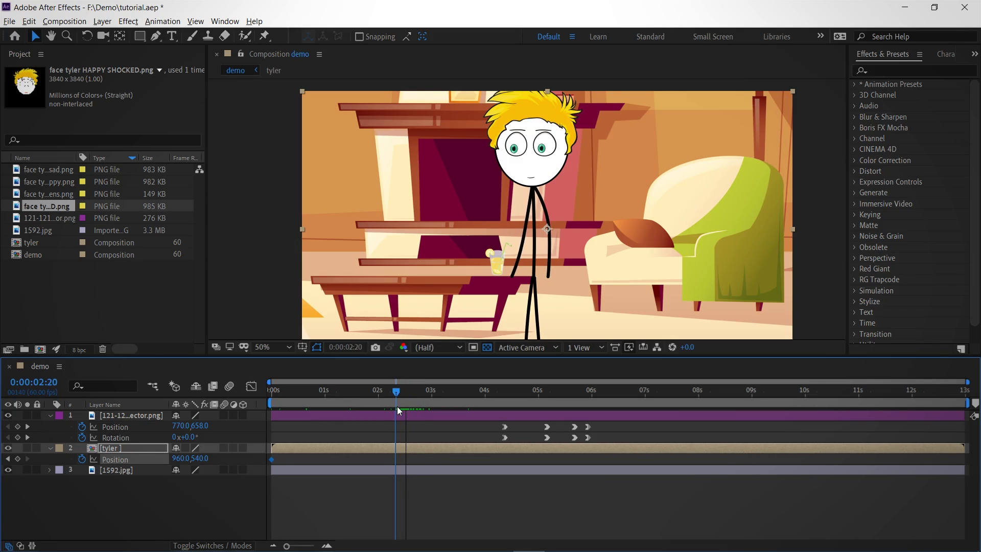
left_click(8, 459)
left_click_drag(179, 459, 977, 489)
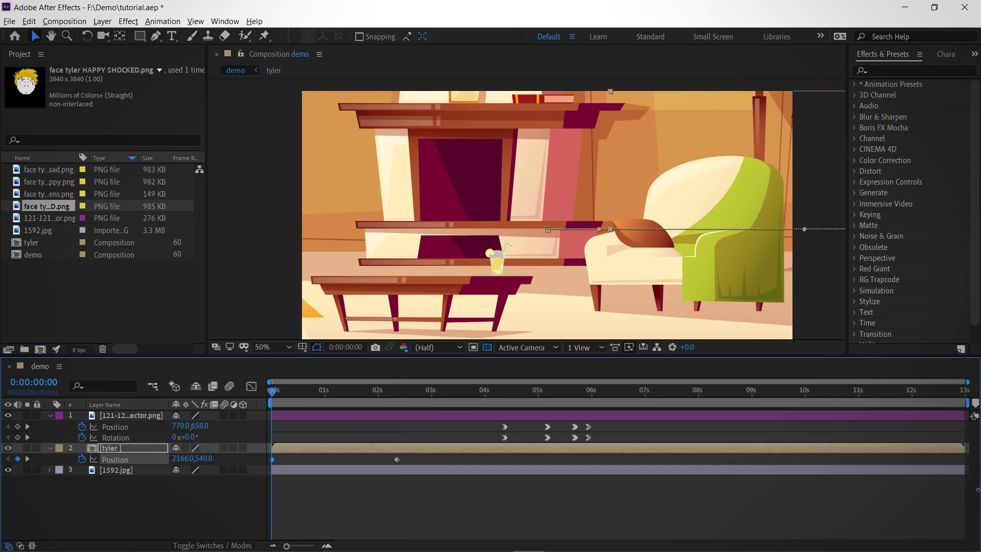
key("space")
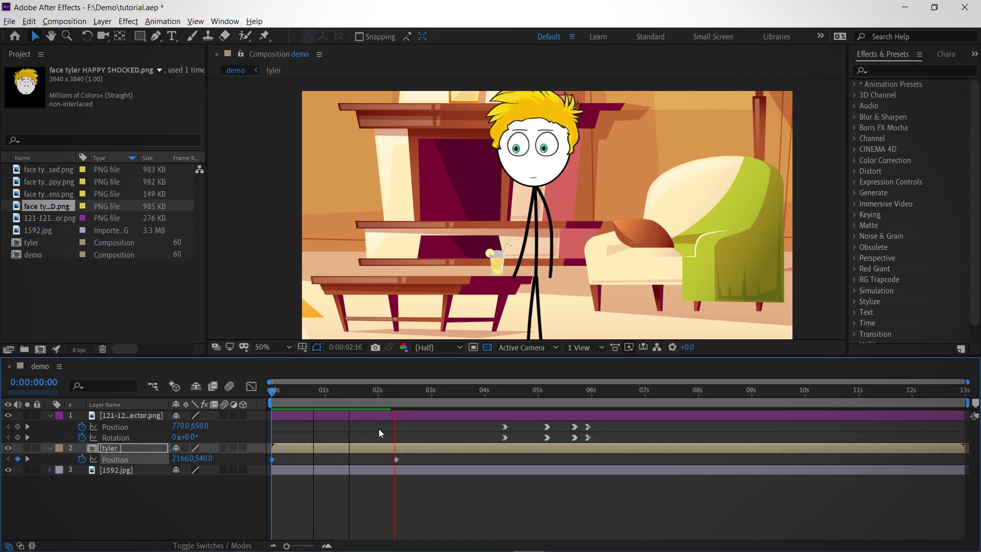
left_click(307, 521)
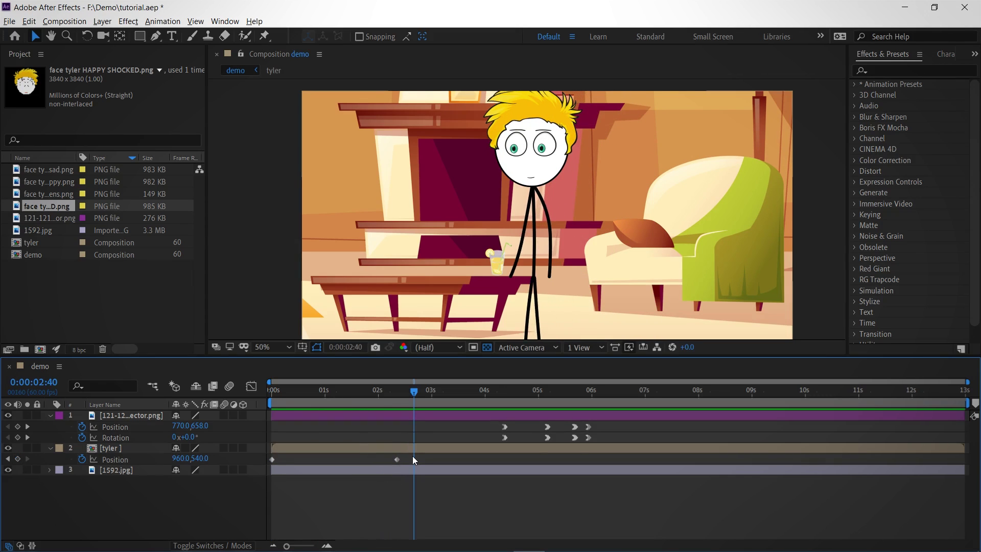
Ease both Position keyframes of the tyler layer and replay the entrance from the start.
left_click_drag(413, 456, 270, 464)
right_click(271, 459)
mouse_move(308, 454)
left_click(485, 393)
left_click_drag(360, 394, 209, 406)
key("space")
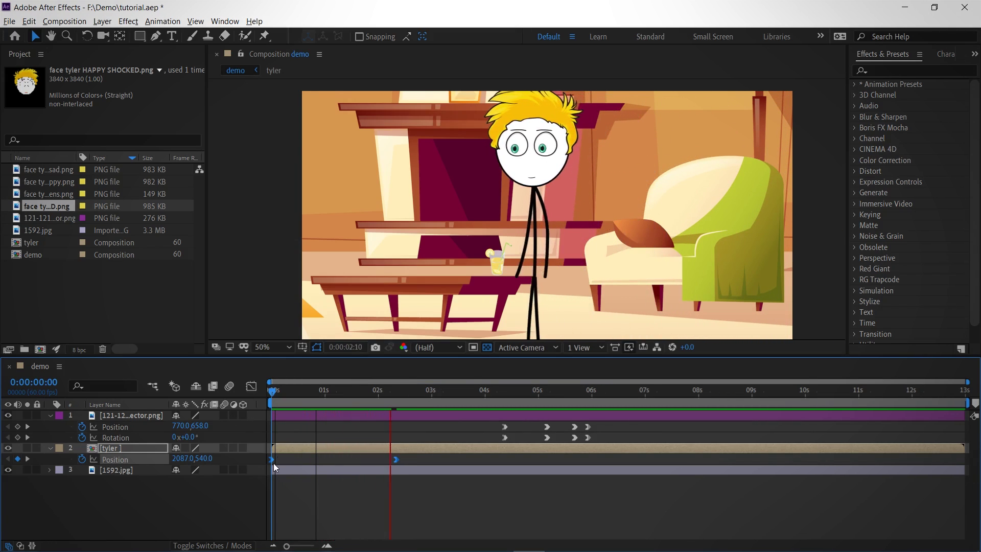
Review the full animation up to about 0:00:07:00, including the glass and eye movement, and save the project.
key("space")
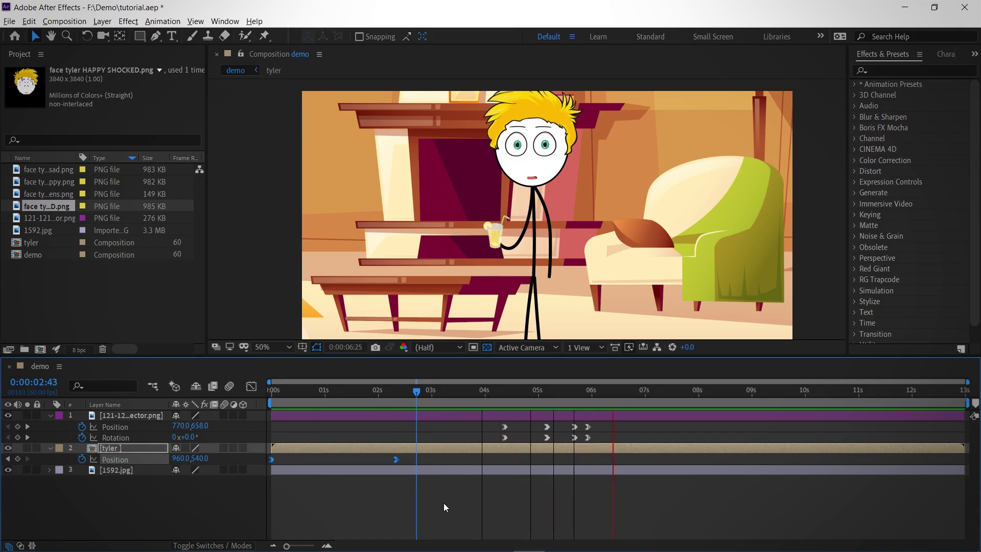
key("space")
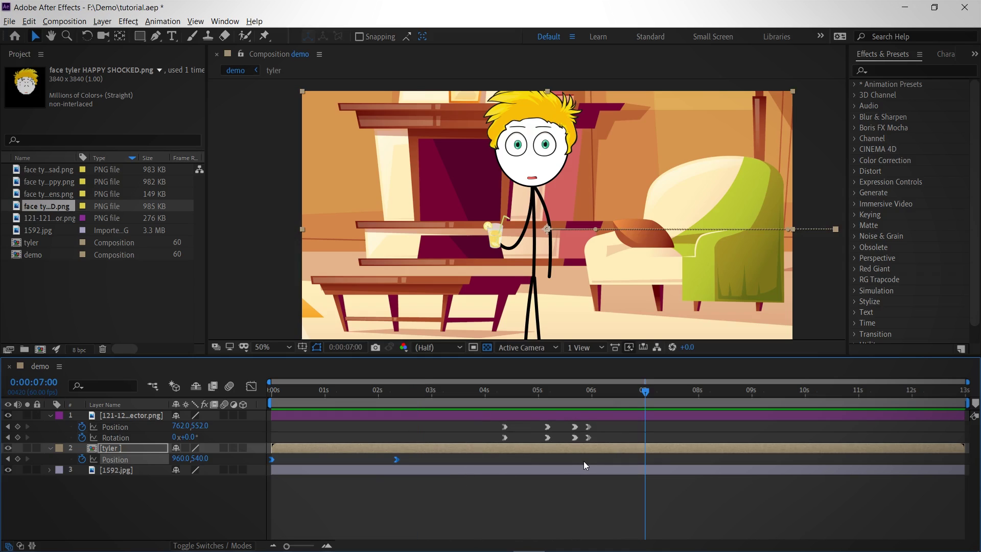
scroll(502, 183, "down", 2)
scroll(498, 190, "up", 2)
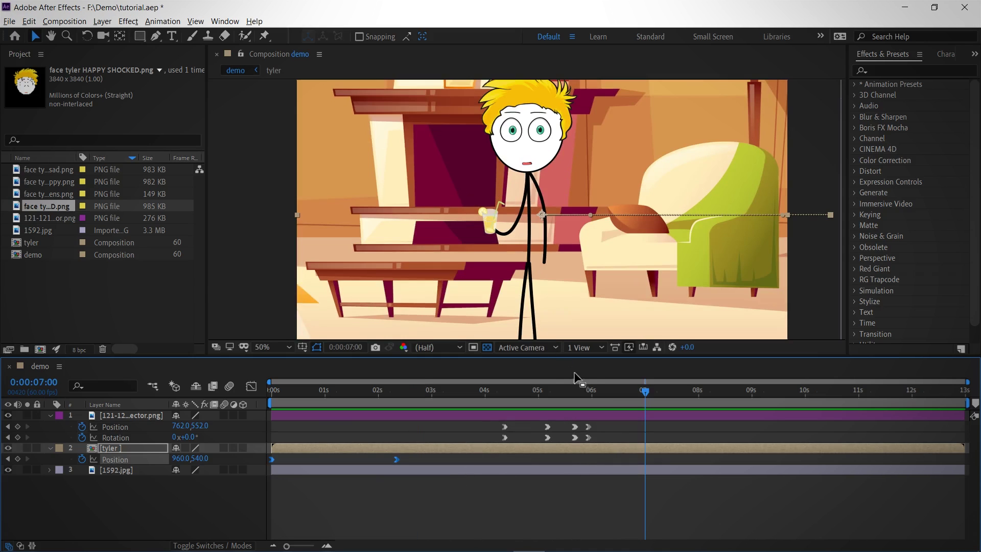
left_click_drag(669, 394, 594, 417)
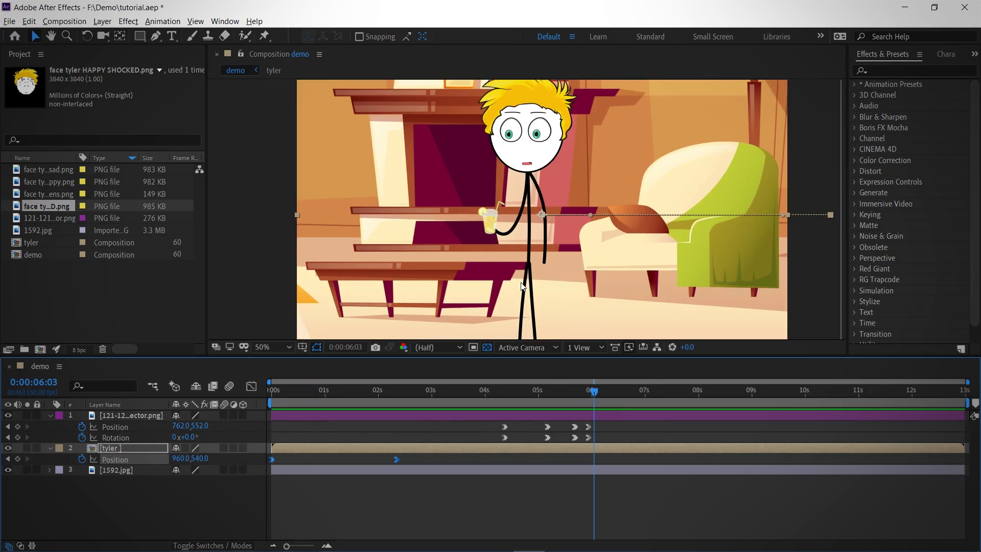
left_click(606, 492)
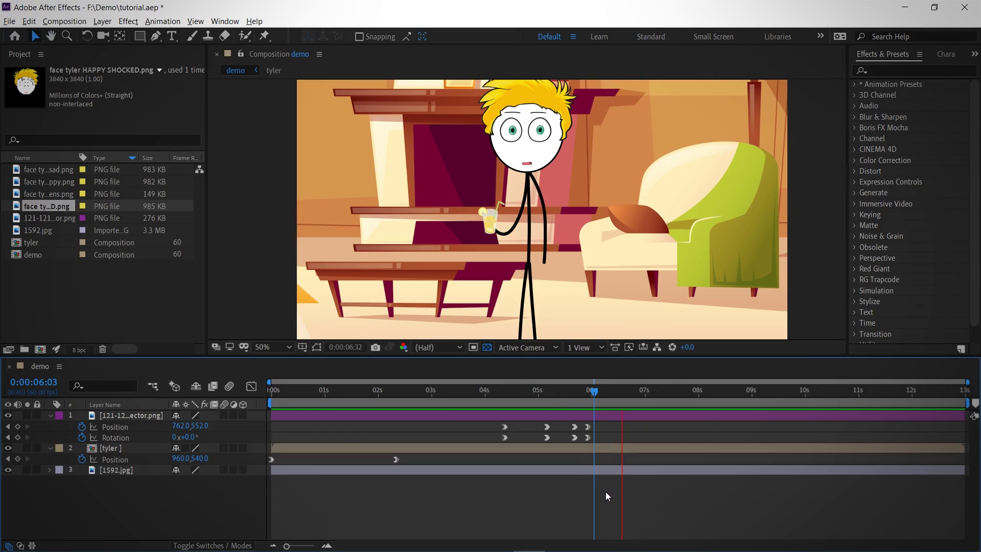
key("ctrl+s")
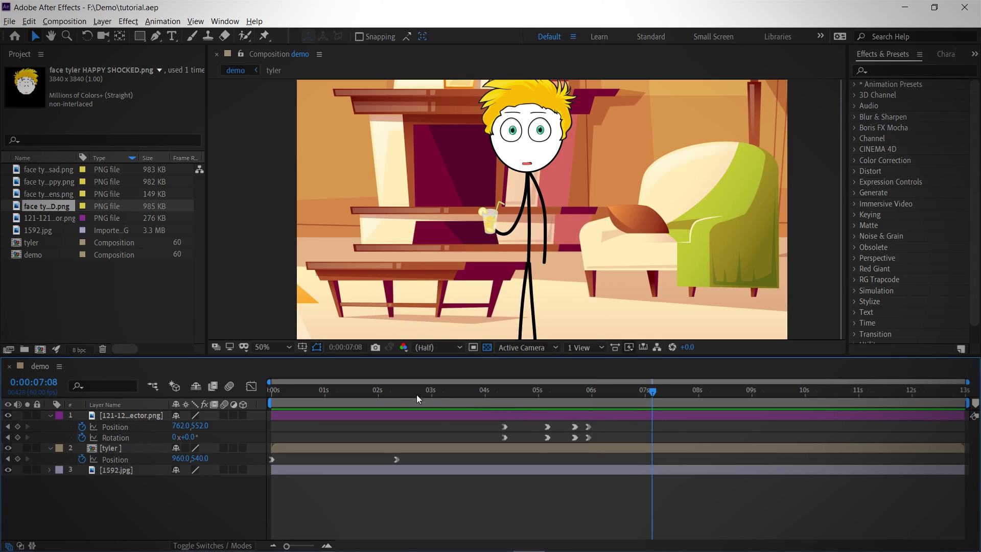
left_click_drag(281, 395, 633, 546)
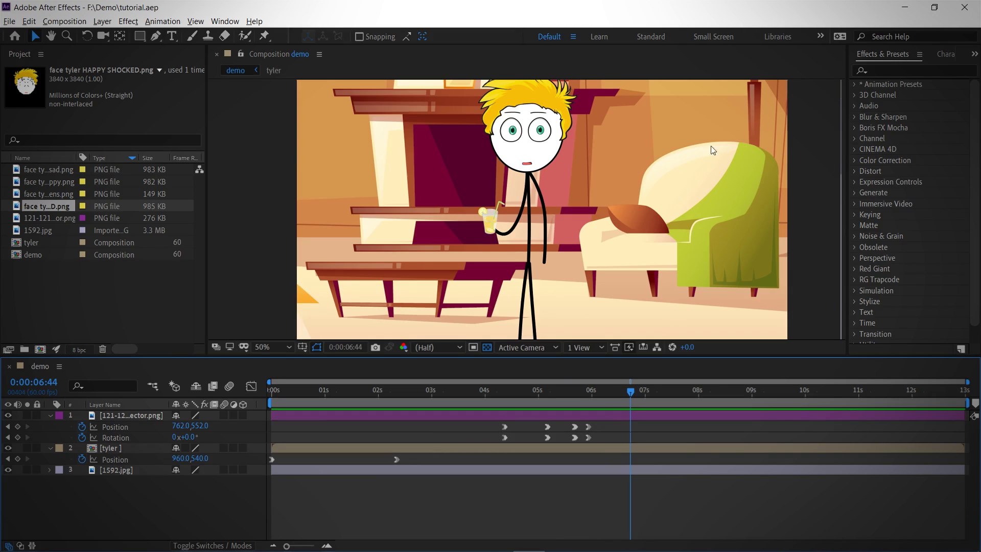